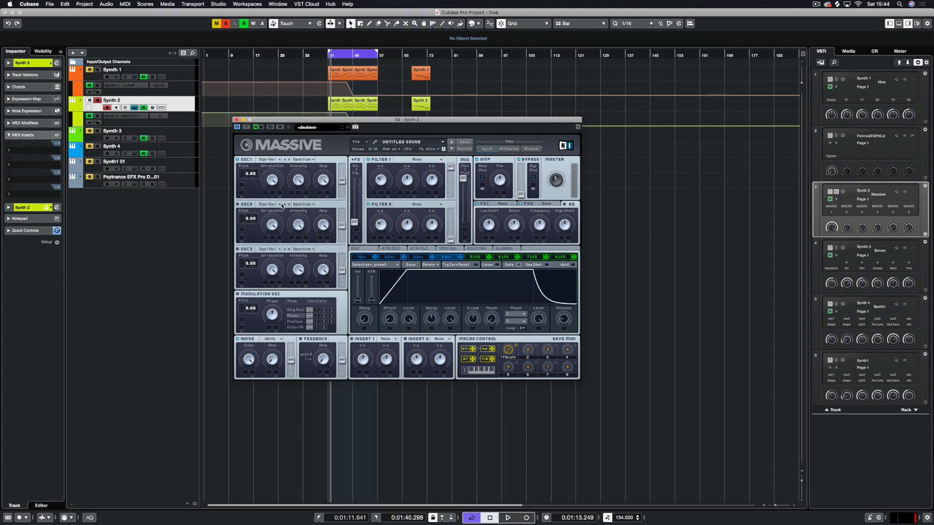
Step: Clear the Vibrato assignment from Macro 1 in the Massive instance on Synth 2
left_click_drag(316, 120, 320, 83)
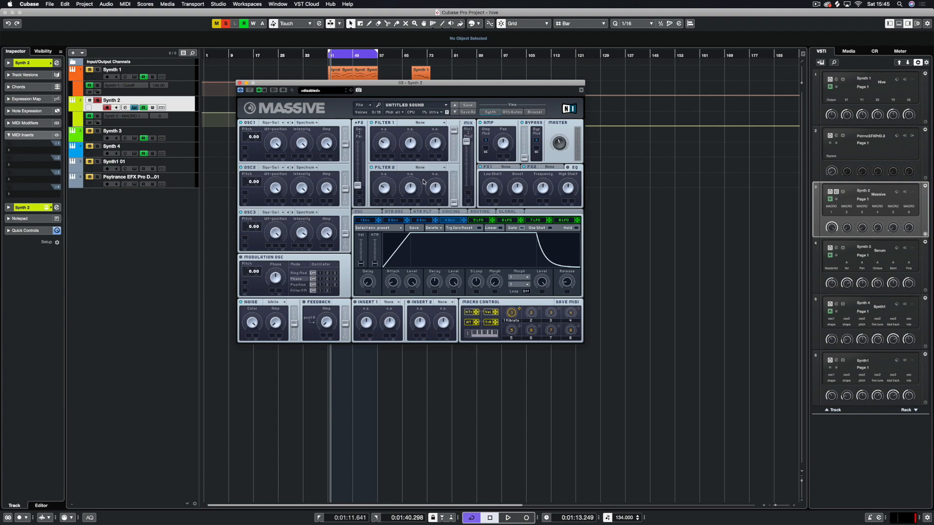
left_click_drag(300, 84, 311, 177)
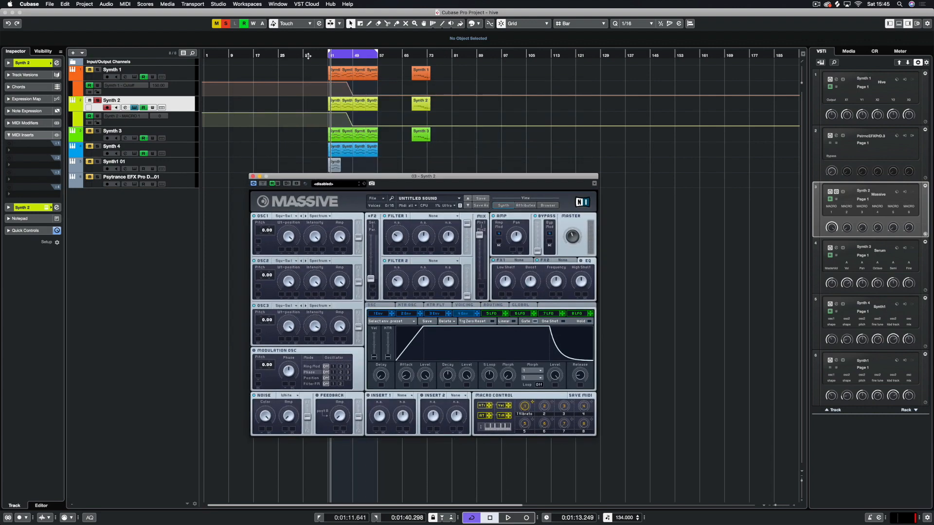
key("space")
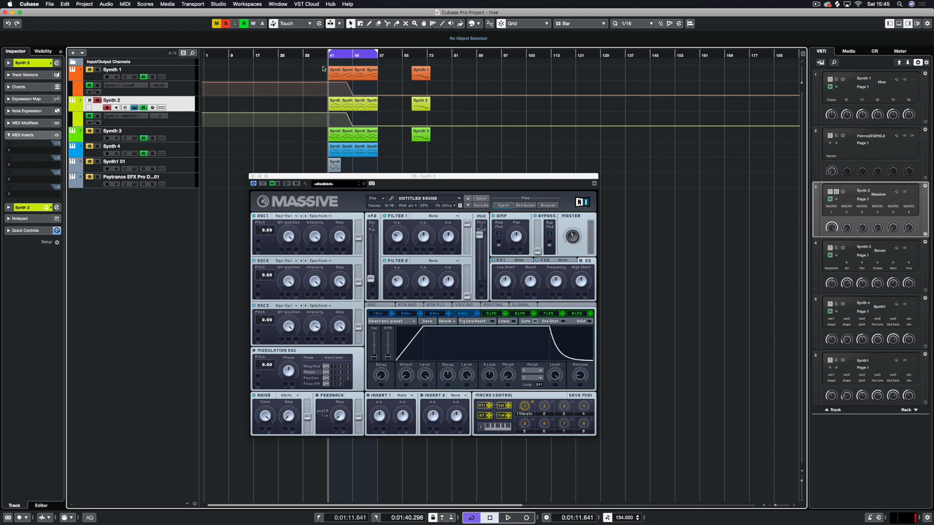
left_click_drag(348, 55, 359, 59)
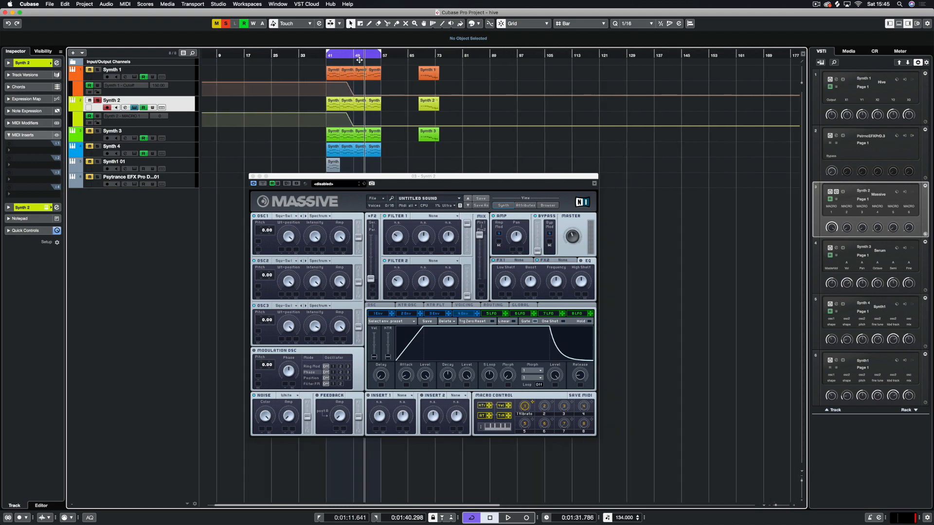
key("space")
right_click(526, 408)
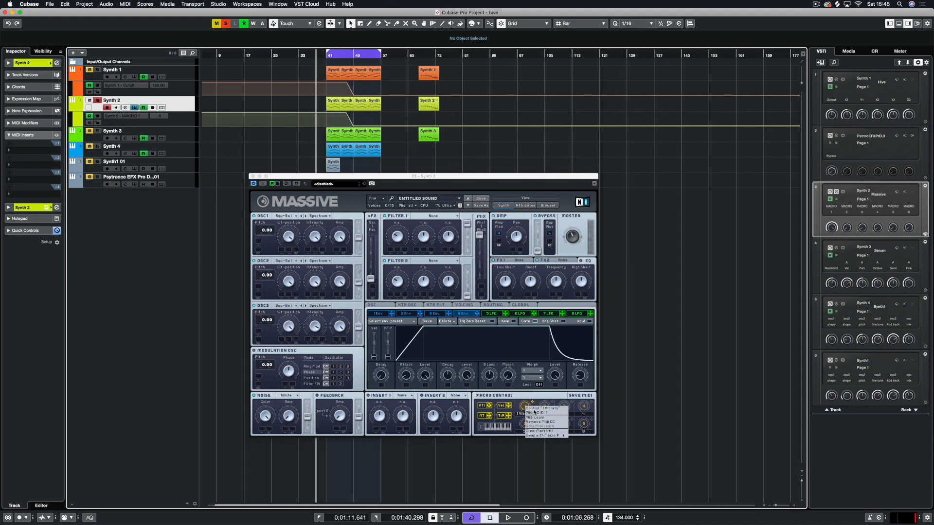
left_click(539, 432)
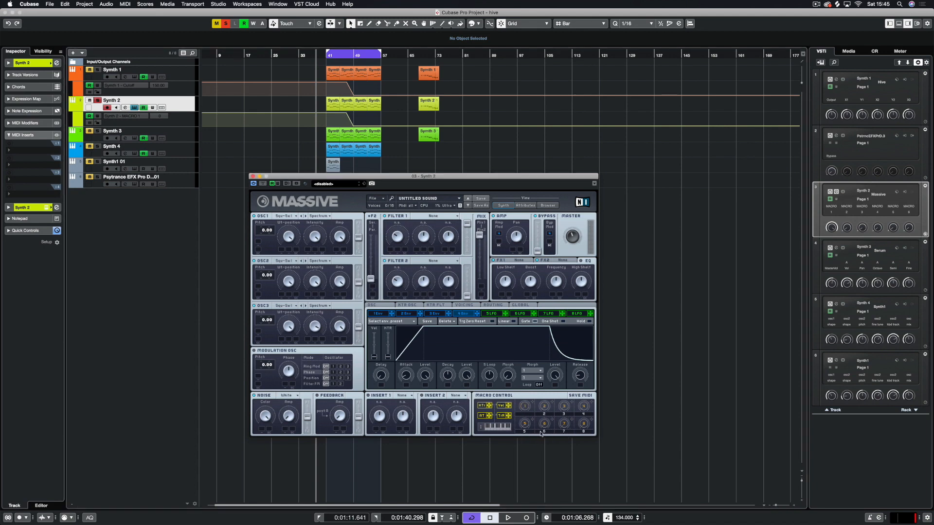
left_click_drag(480, 177, 480, 110)
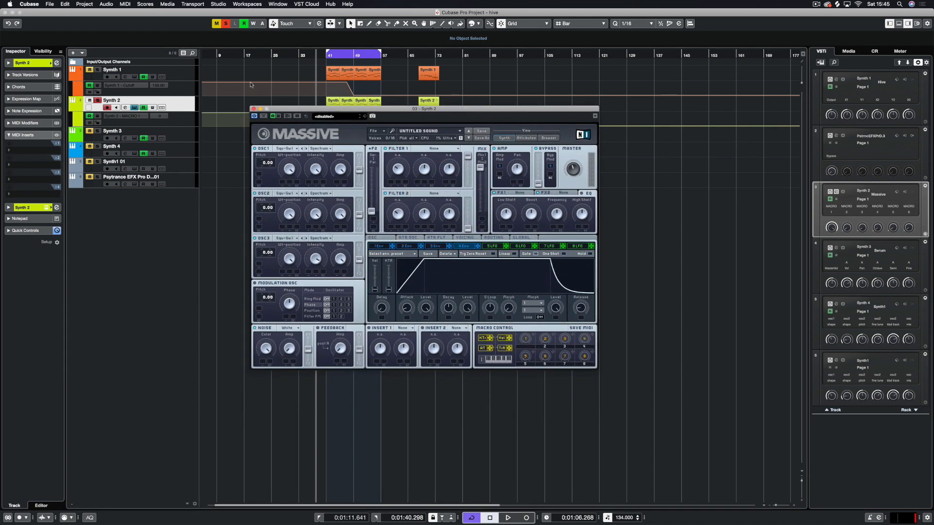
Step: Audition the untouched patch and choose the Square-Saw I wavetable for oscillator 1
key("space")
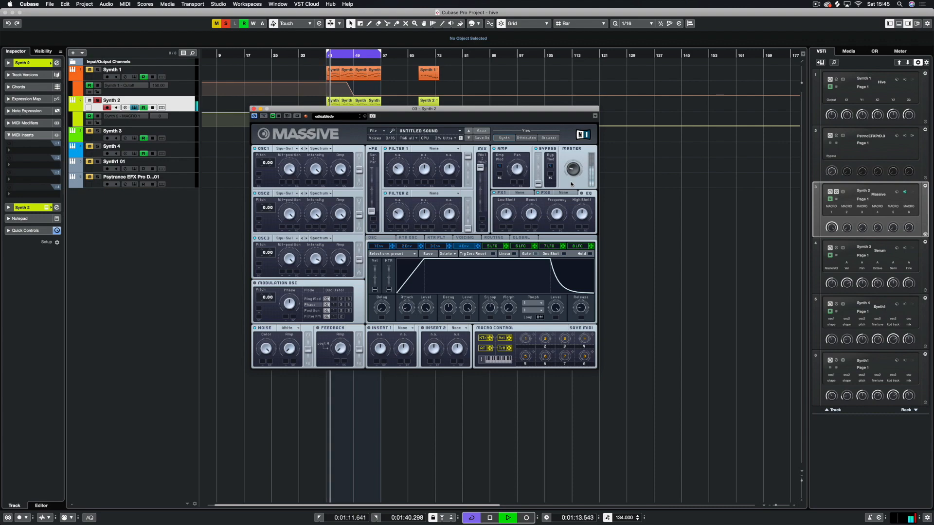
key("space")
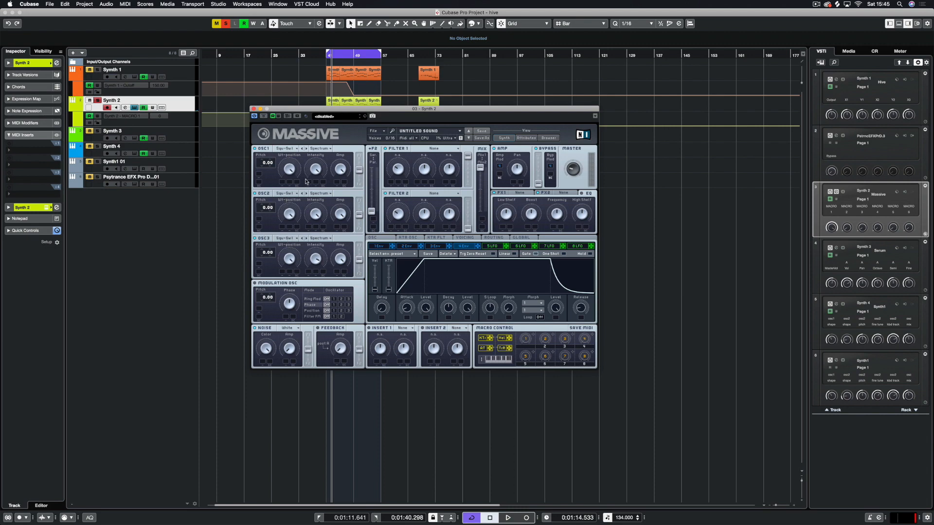
left_click(287, 149)
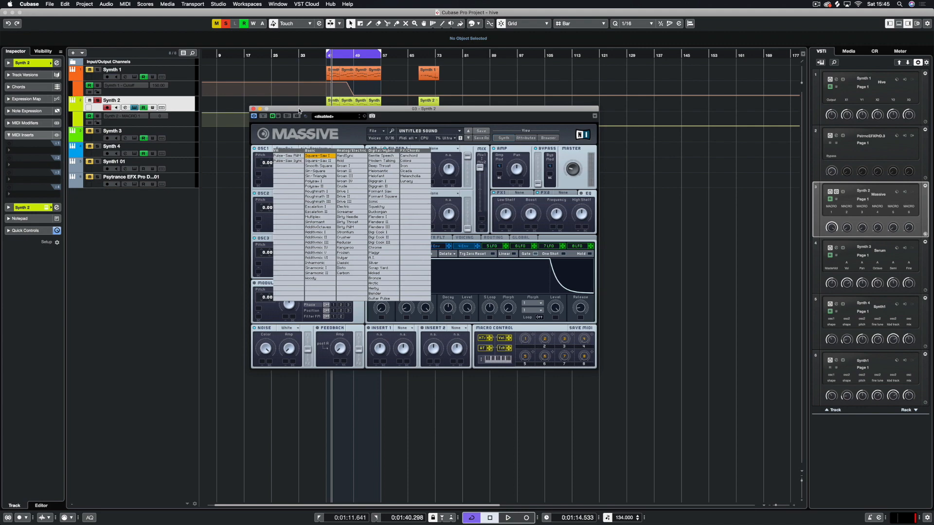
left_click(323, 156)
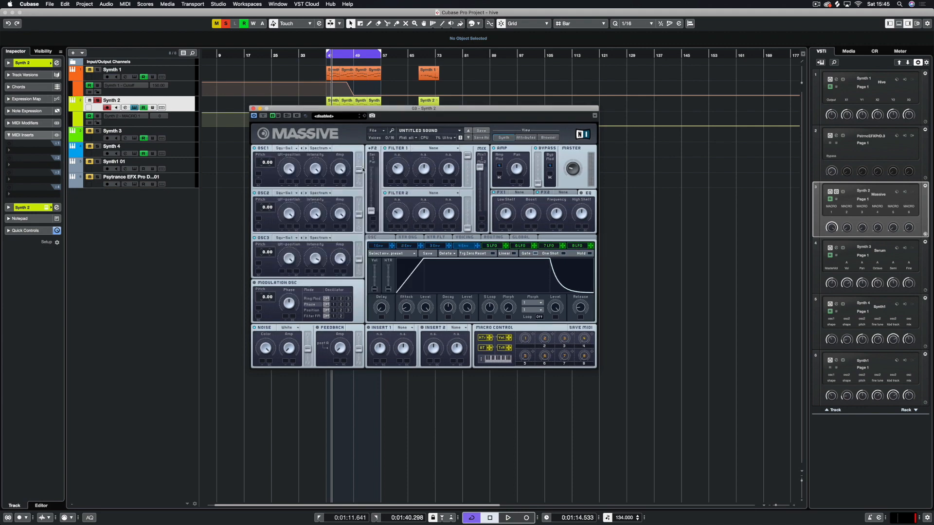
Step: Detune oscillator 2 to -0.28 and oscillator 3 to -0.38 and listen to the result
left_click_drag(271, 211, 271, 252)
key("space")
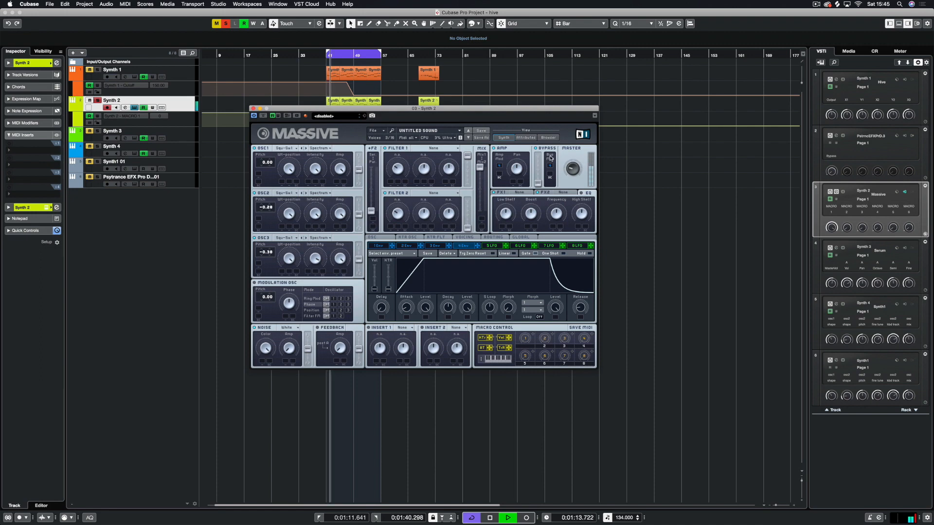
key("space")
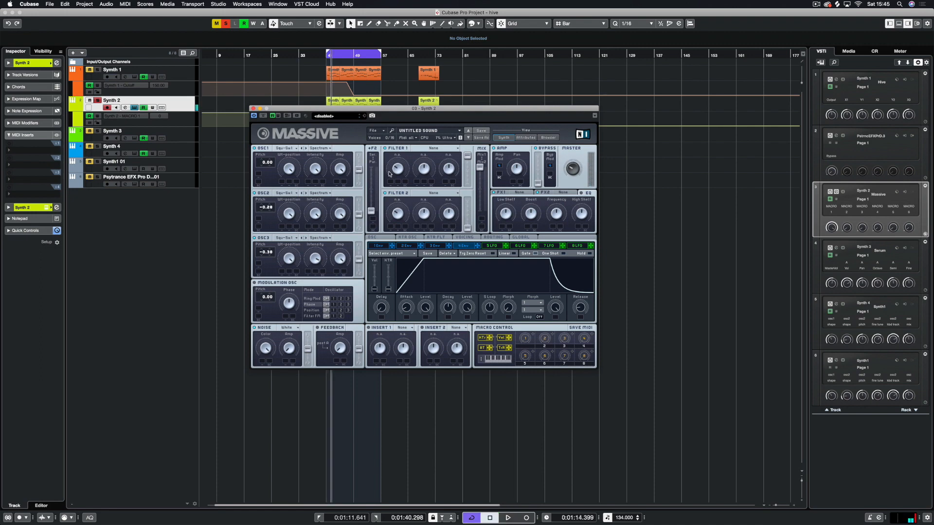
Step: Set the unison voices to 10 and enable unison spread with a slight pitch spread and a nearly full pan position spread
left_click(465, 238)
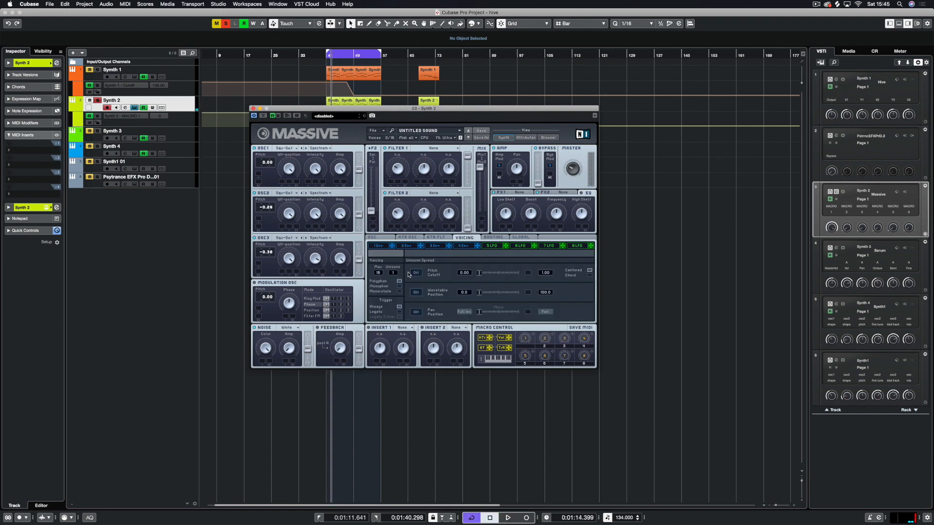
left_click_drag(393, 273, 408, 260)
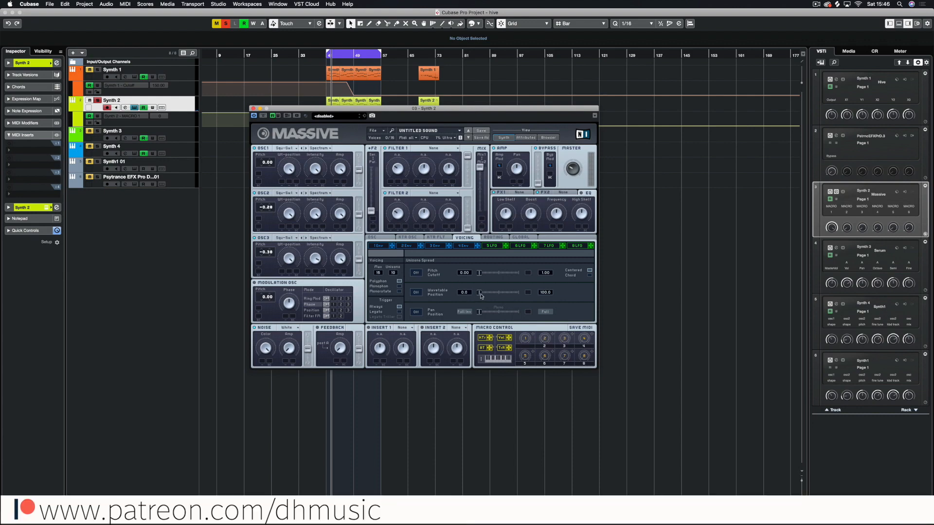
left_click(415, 273)
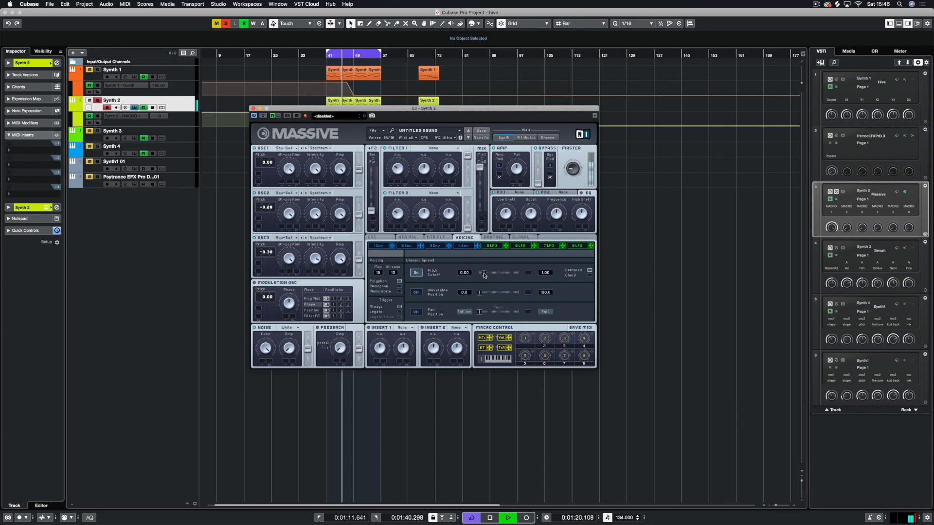
left_click(416, 312)
left_click_drag(479, 311, 519, 312)
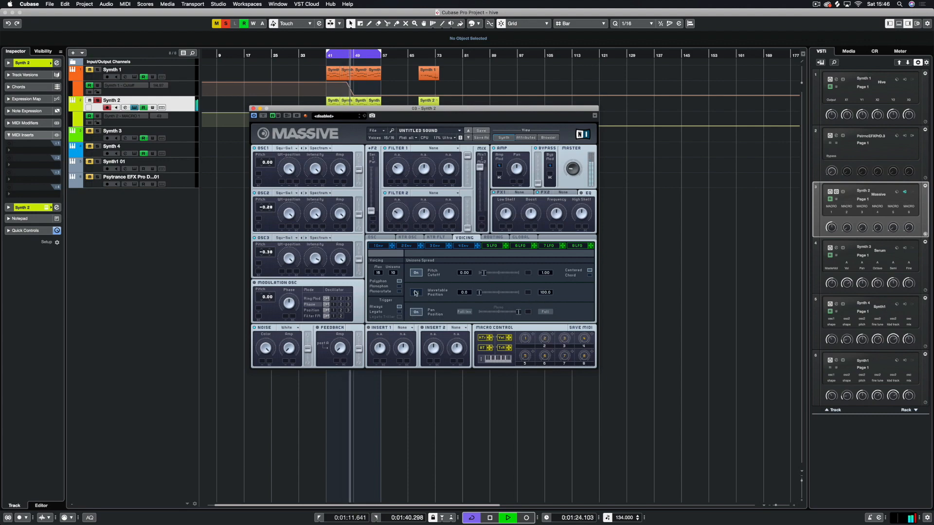
key("space")
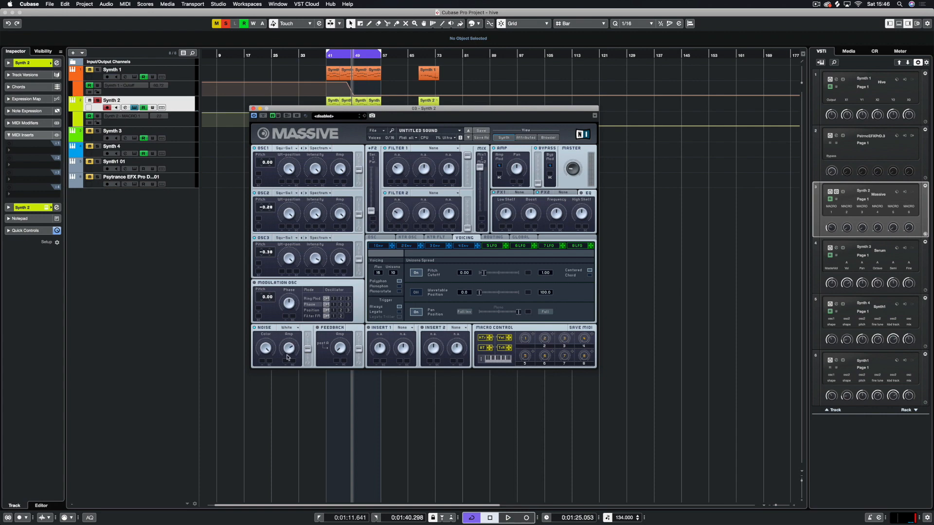
Step: Set Filter 1 to Lowpass 2 and audition the patch before and after the change
key("space")
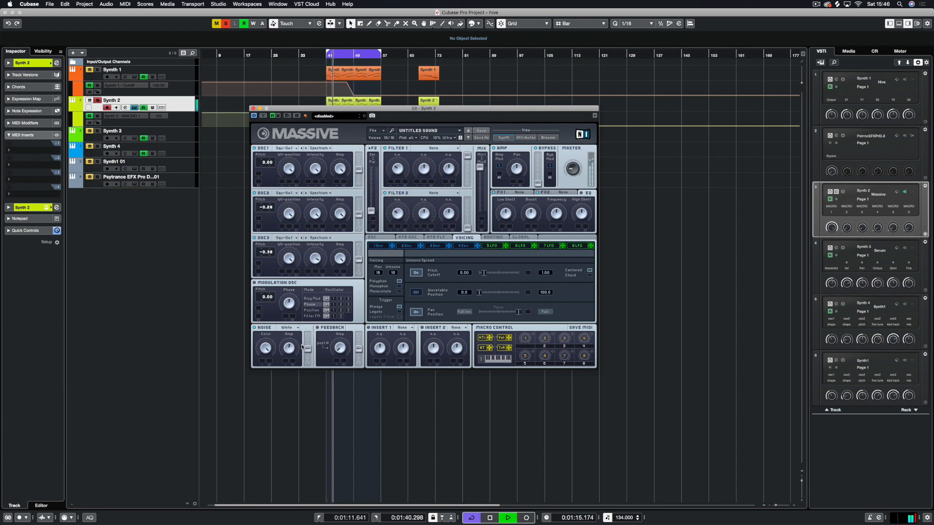
key("space")
left_click(433, 148)
left_click(424, 157)
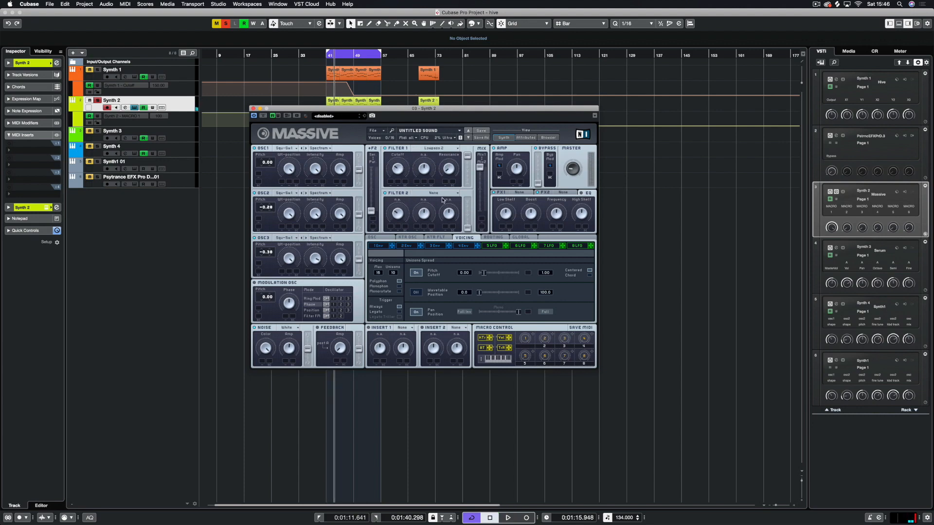
key("space")
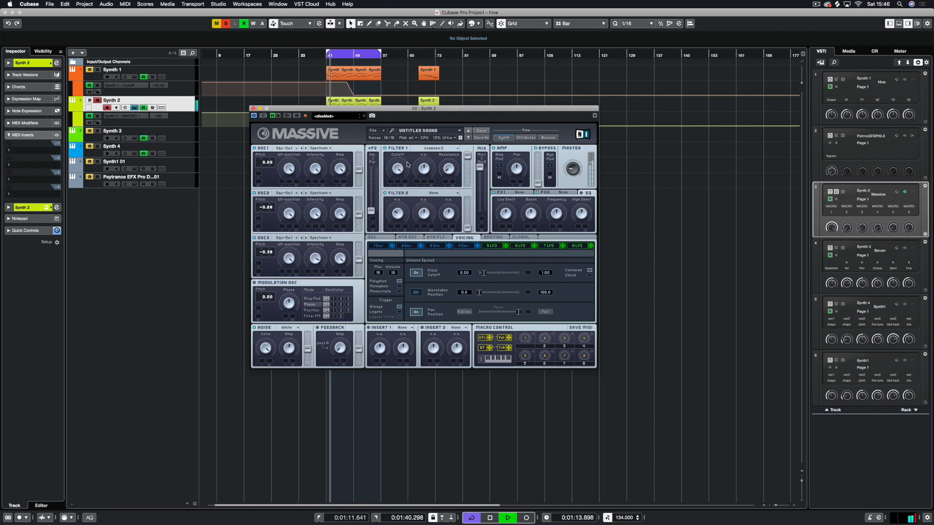
key("space")
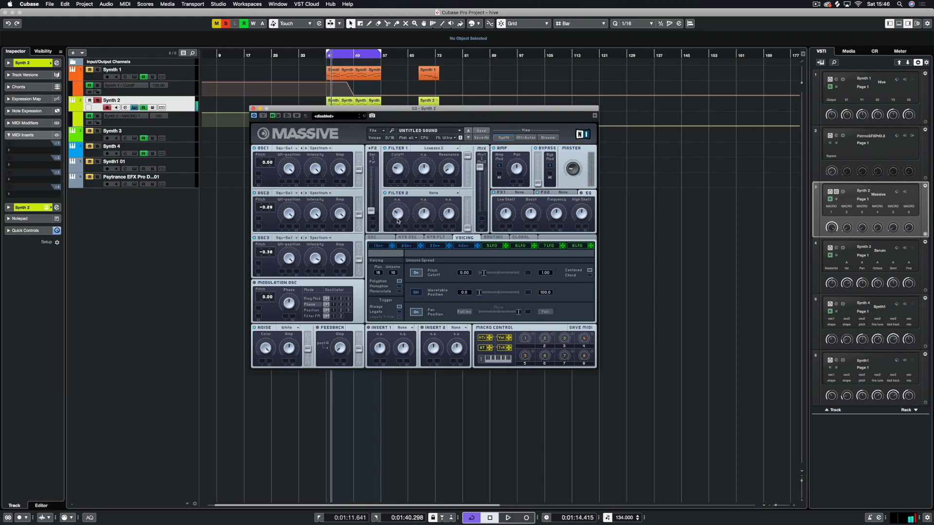
Step: Modulate Filter 1's cutoff with envelope 2 and lower the envelope's decay level during playback
left_click(416, 247)
left_click_drag(392, 184, 391, 148)
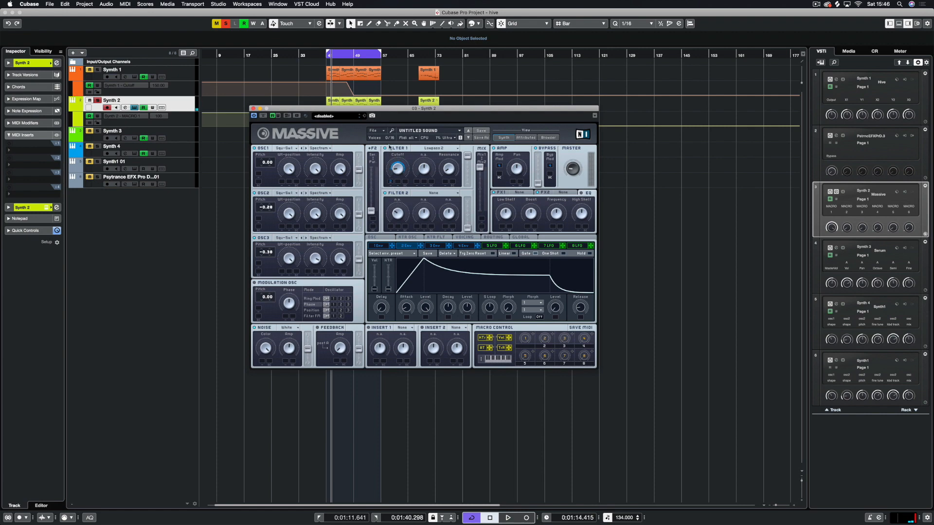
key("space")
mouse_move(466, 307)
left_mouse_down()
mouse_move(465, 327)
mouse_move(450, 311)
left_mouse_up()
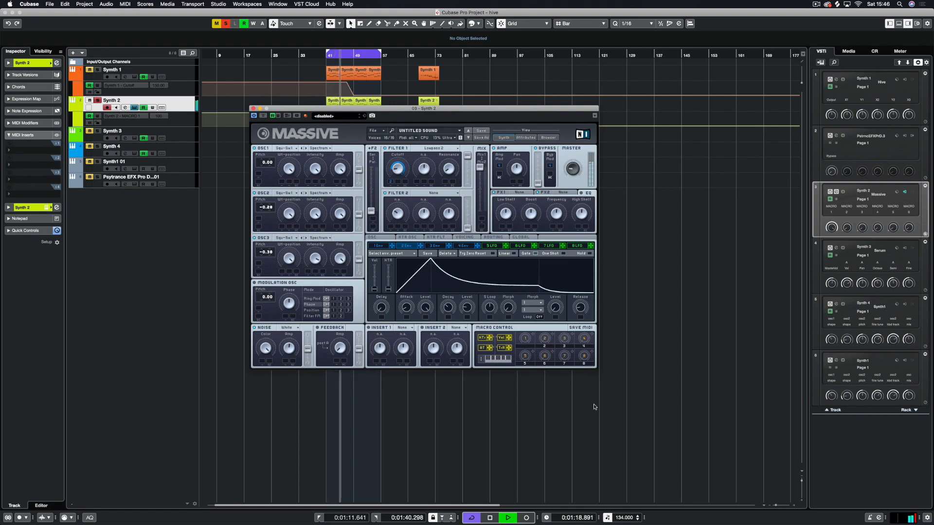
key("space")
Step: Assign Macro 1 to Filter 1's cutoff with a positive modulation amount and audition the automated sweep
left_click_drag(531, 336, 402, 148)
key("space")
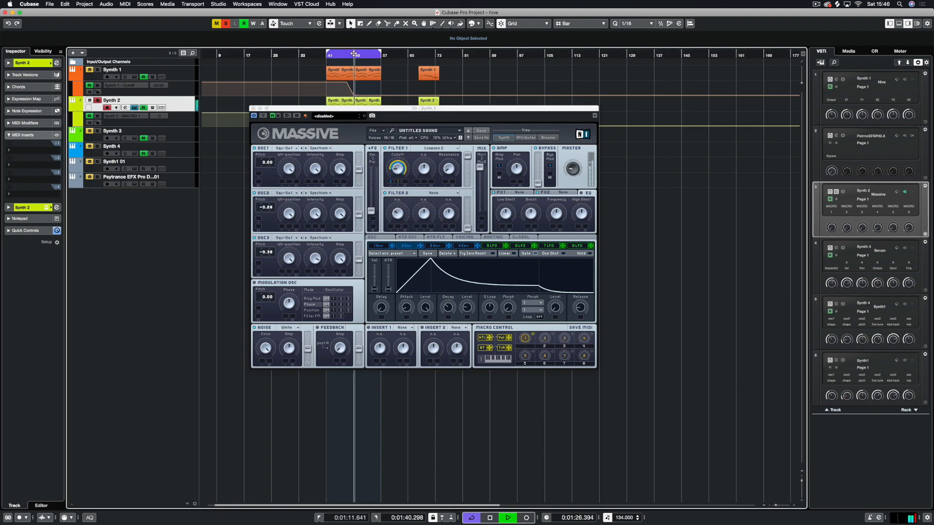
left_click(397, 183)
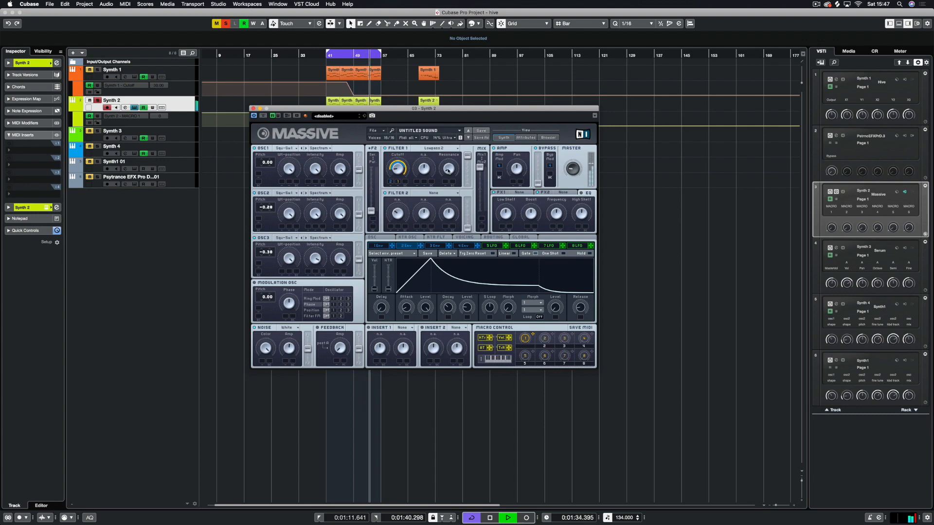
left_click_drag(381, 110, 332, 92)
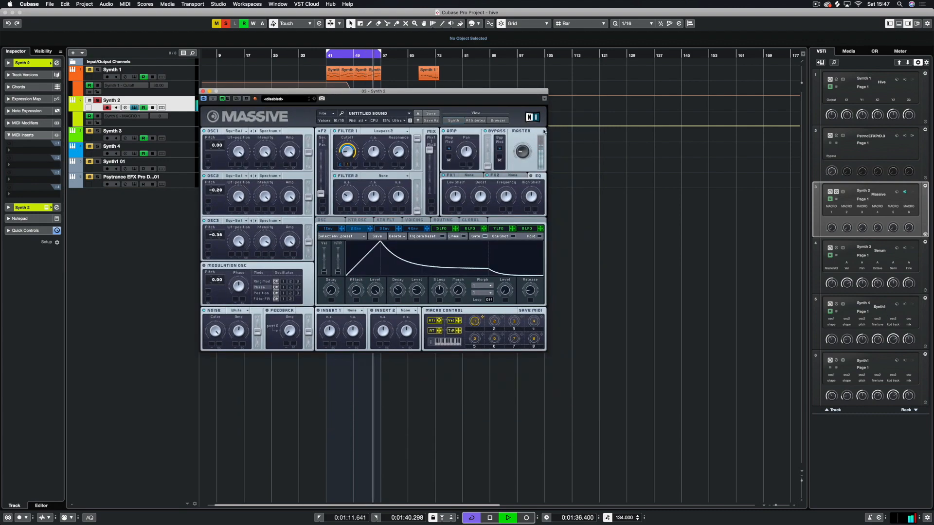
key("space")
Step: Change all three oscillators to the Square-Saw II wavetable and audition the new sound
key("space")
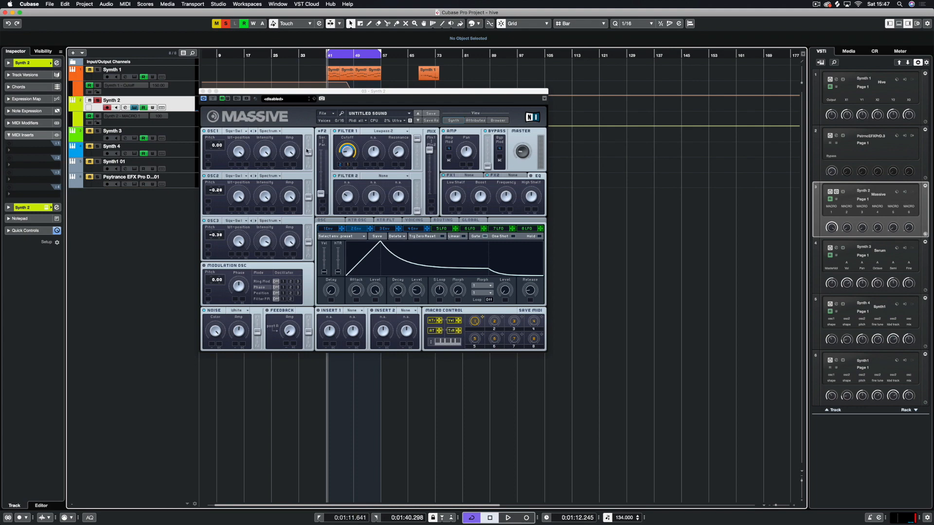
key("space")
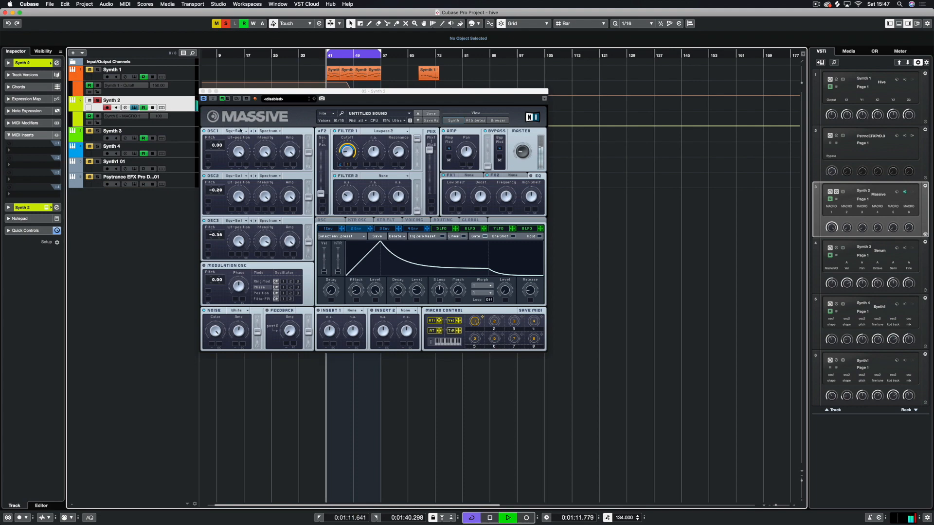
key("space")
left_click(239, 131)
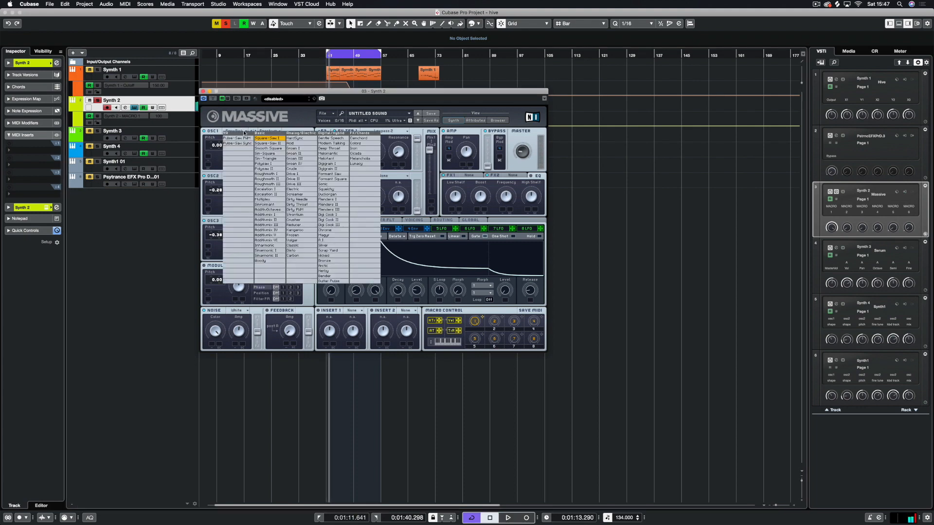
left_click(240, 164)
left_click(243, 179)
left_click(266, 189)
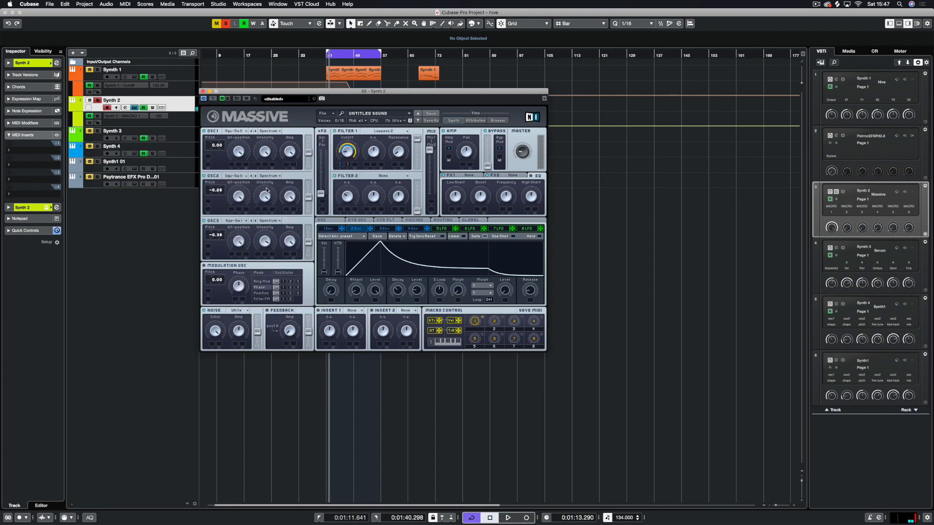
left_click(242, 222)
left_click(289, 213)
key("space")
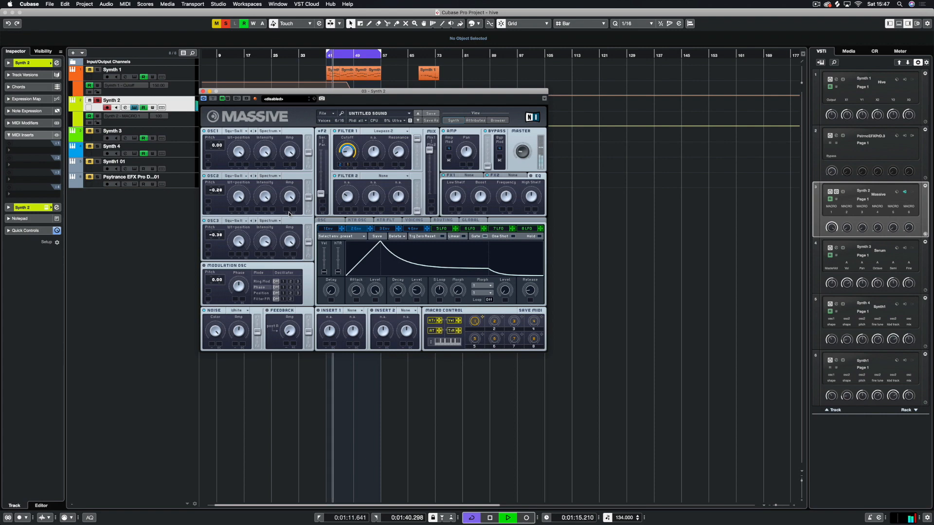
key("space")
Step: Compare the Square-Saw I and Square-Saw II wavetables on oscillator 1 by switching between them during playback
left_click(239, 221)
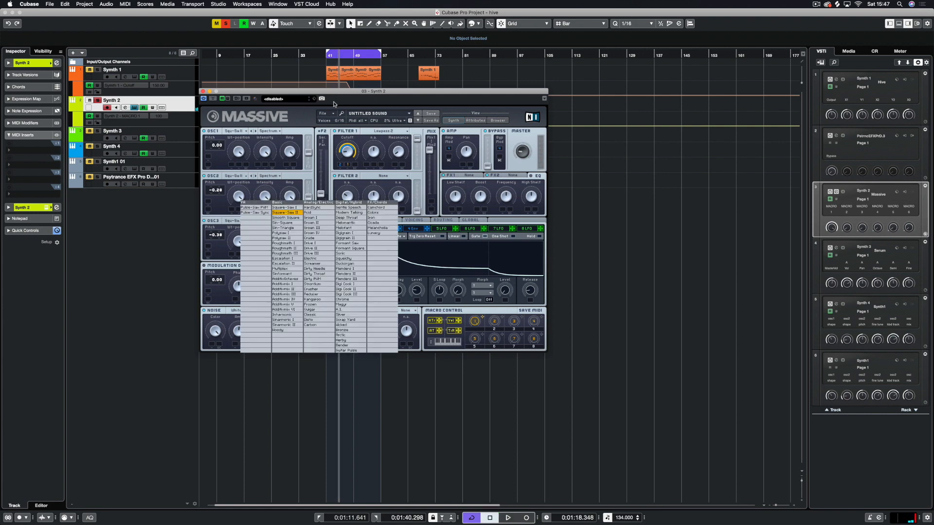
left_click(212, 211)
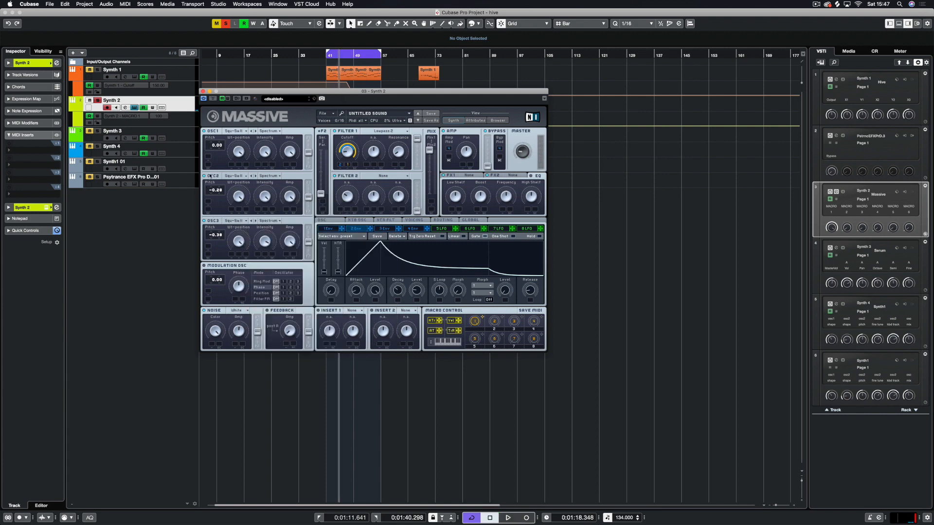
left_click(233, 131)
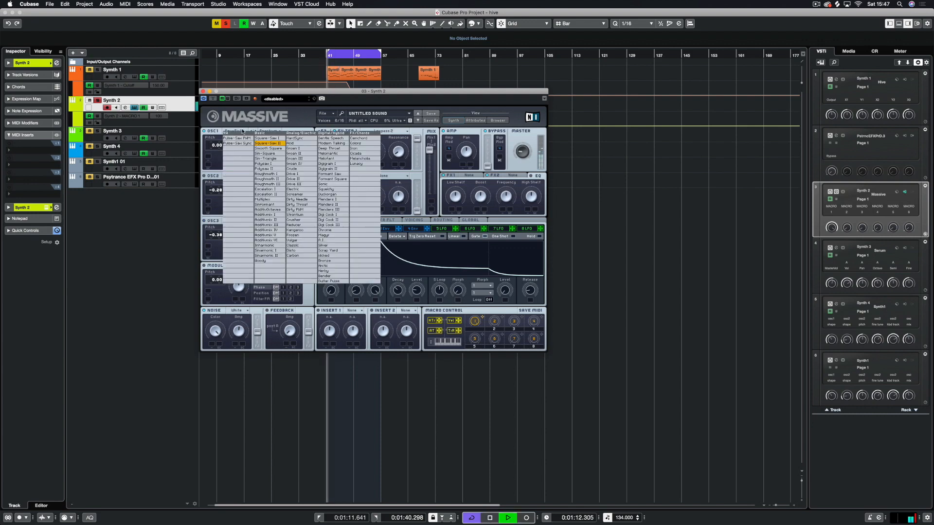
left_click(275, 140)
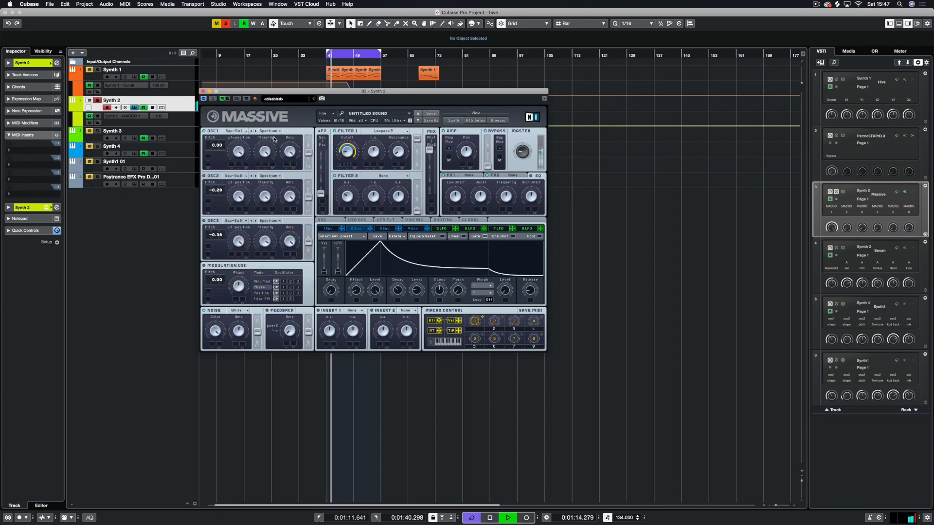
left_click(237, 131)
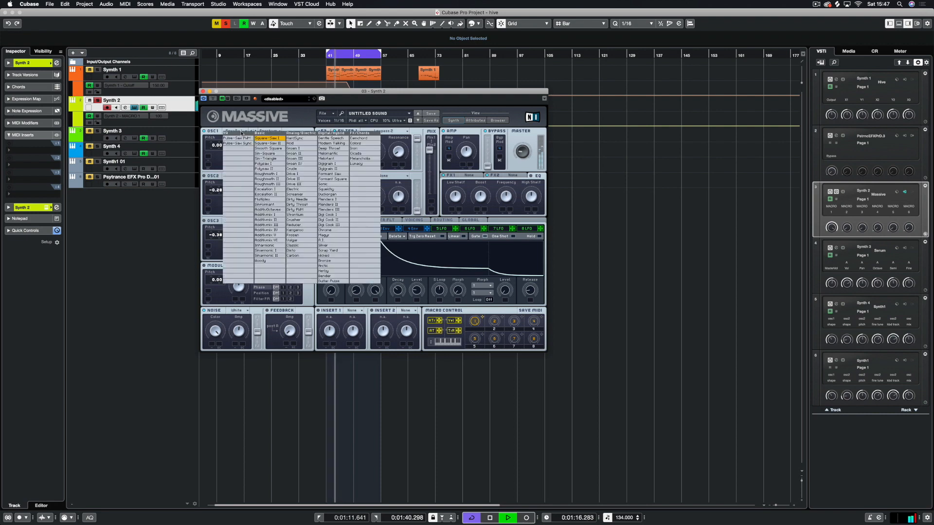
left_click(258, 145)
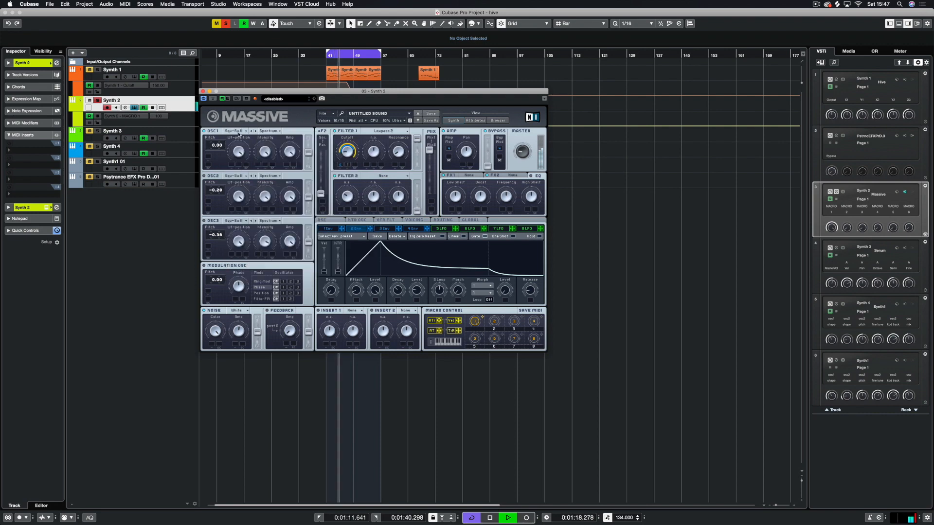
left_click(238, 131)
left_click(268, 140)
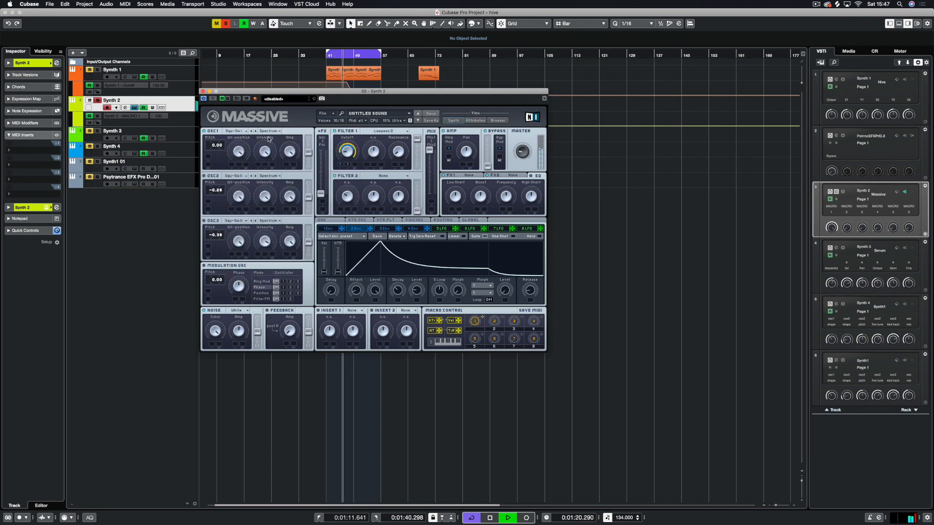
left_click(237, 131)
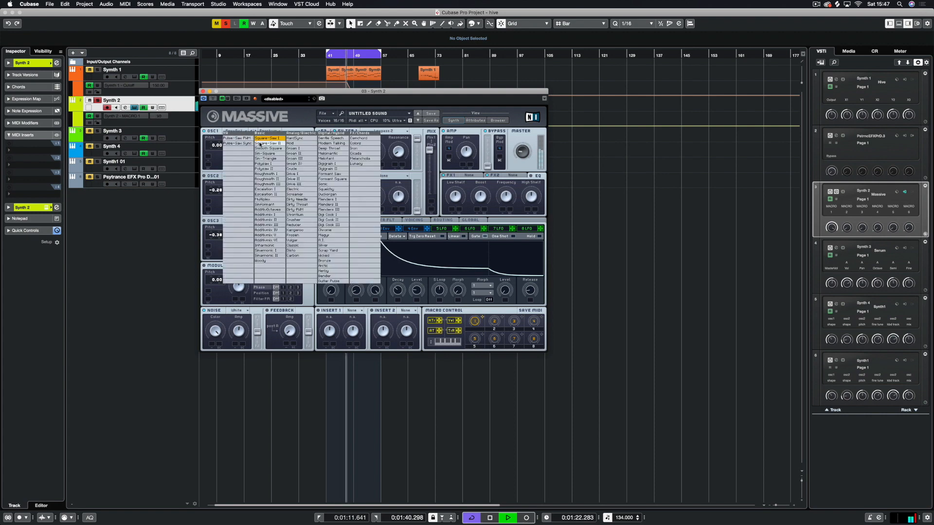
left_click(261, 144)
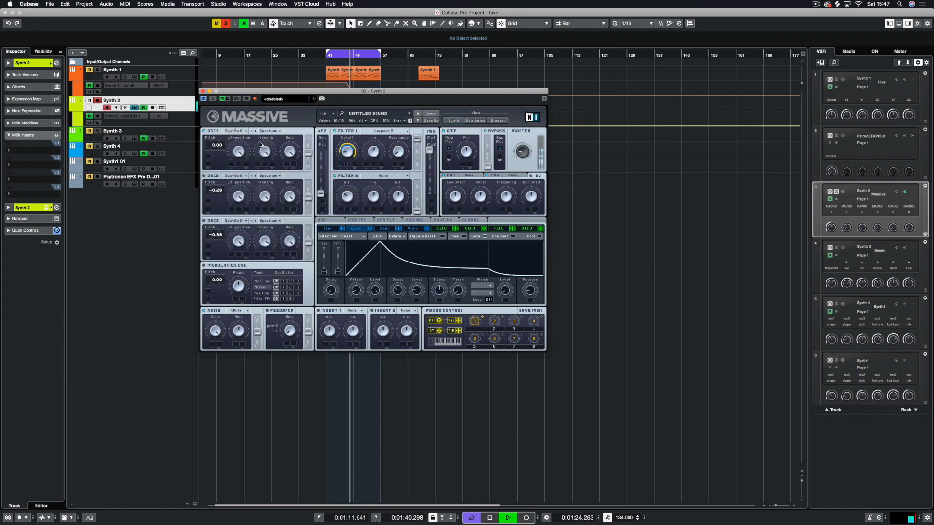
left_click(235, 131)
left_click(270, 139)
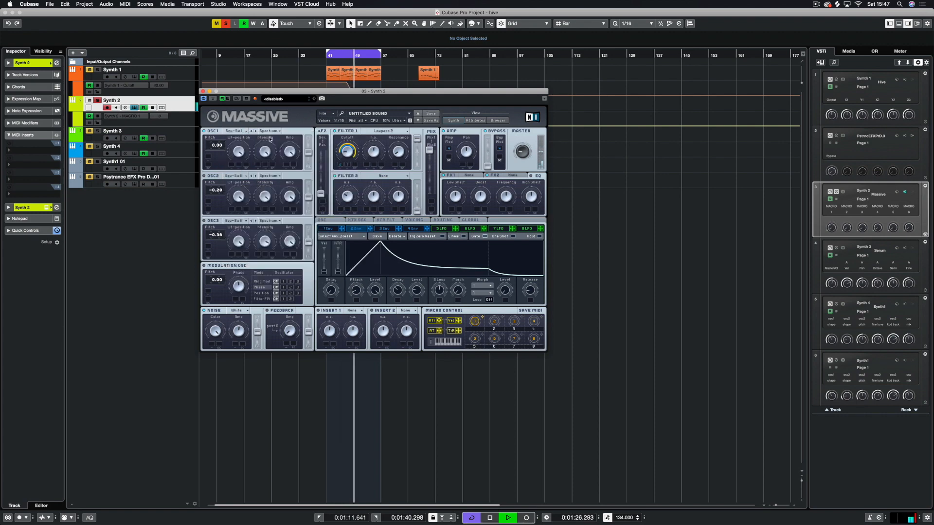
left_click(238, 132)
left_click(256, 123)
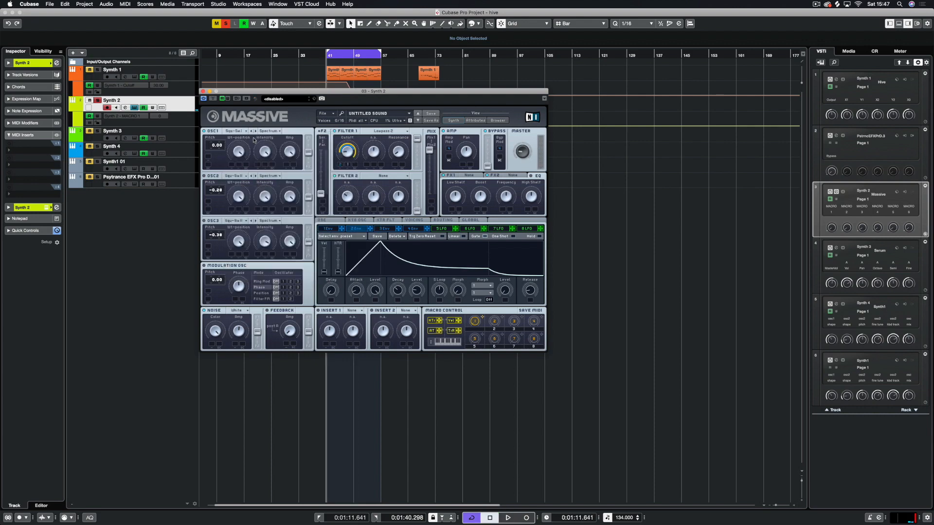
Step: Change all three oscillators to the Pulse-Saw PWM wavetable while auditioning the patch
key("space")
left_click(235, 131)
left_click(241, 139)
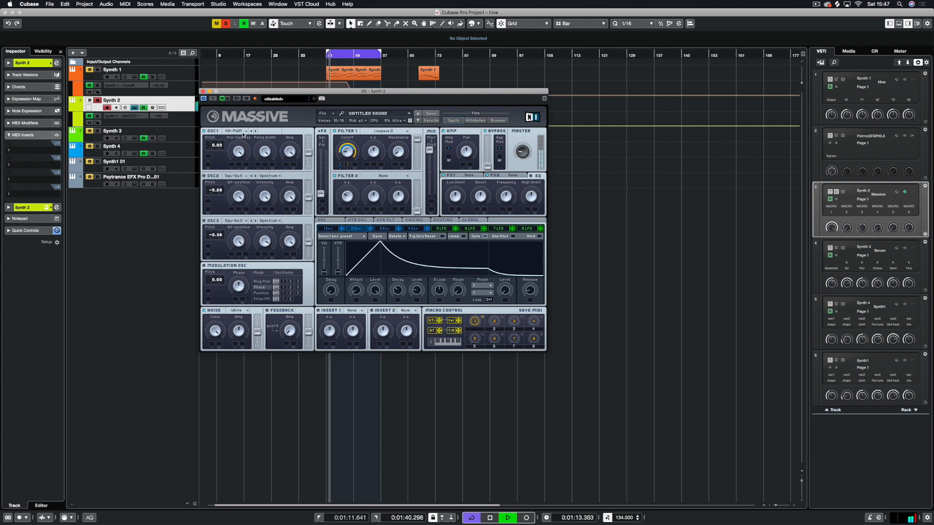
left_click(237, 176)
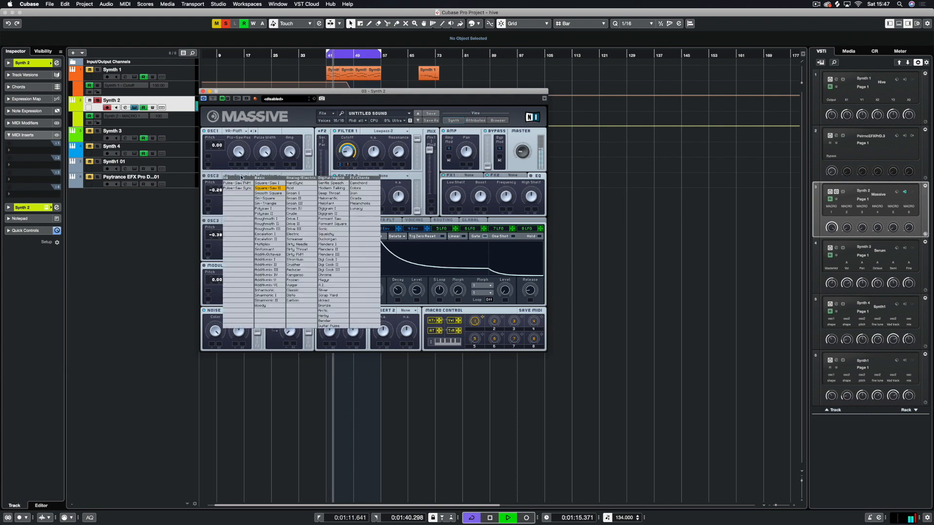
left_click(246, 184)
left_click(235, 220)
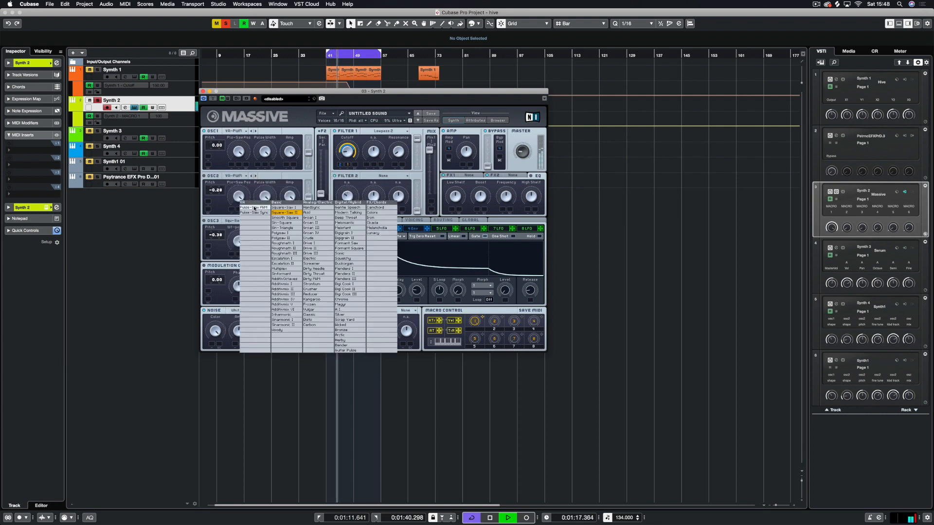
left_click(256, 210)
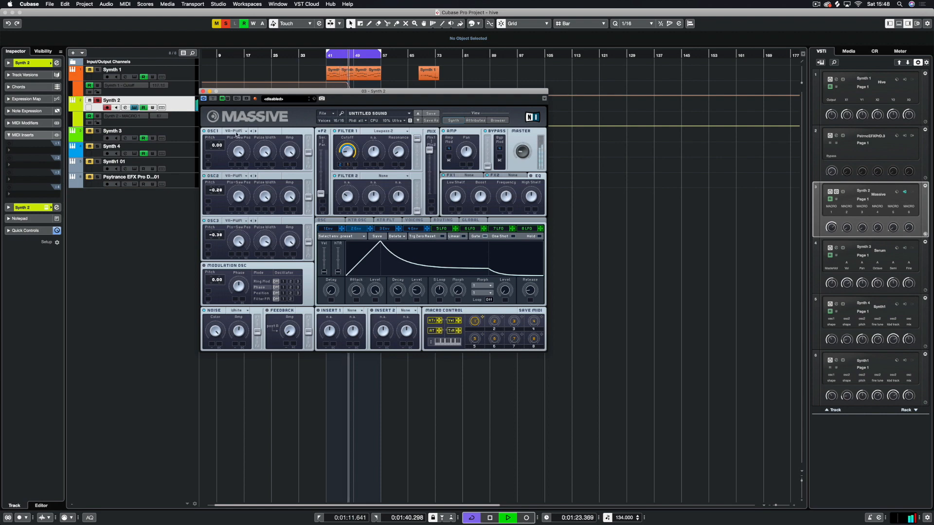
Step: Change all three oscillators to the Square-Saw I wavetable during playback and stop the transport
left_click(237, 132)
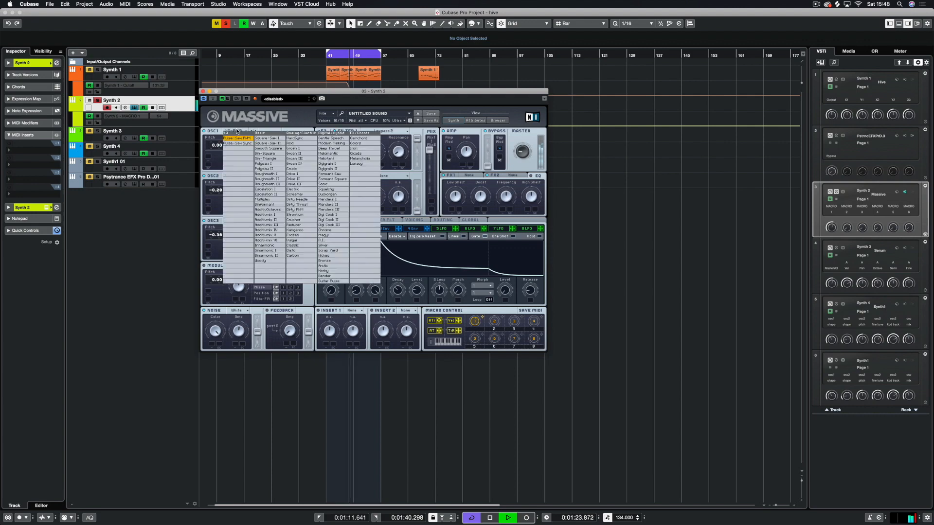
left_click(266, 139)
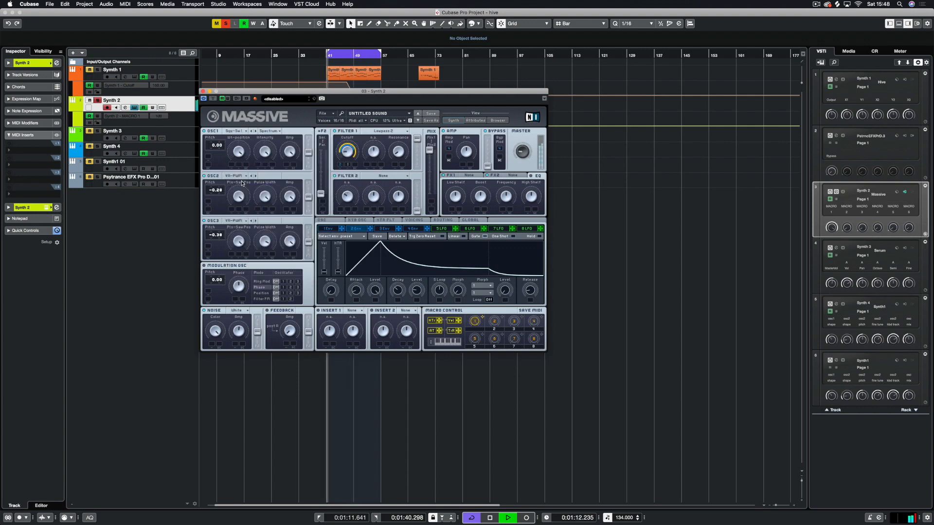
left_click(241, 176)
left_click(263, 183)
left_click(237, 221)
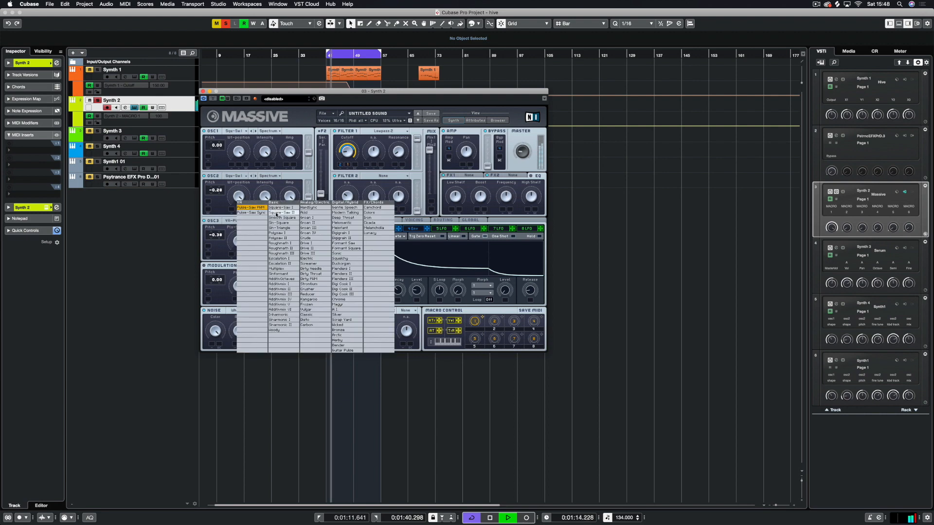
left_click(278, 207)
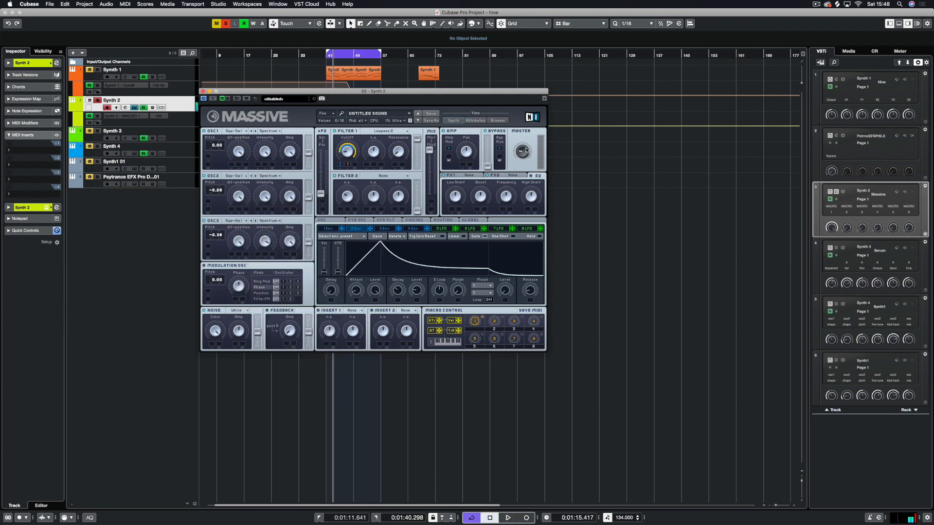
key("space")
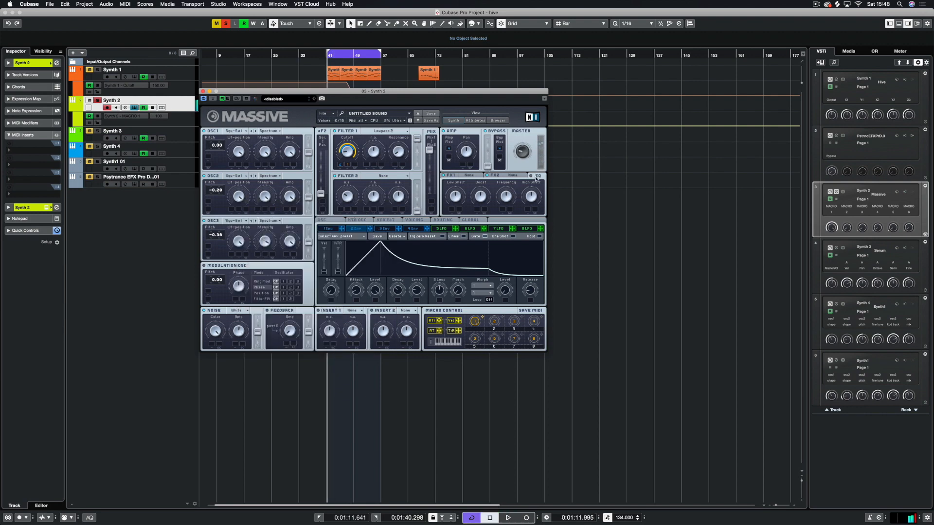
Step: Set FX1 to Reverb and FX2 to Delay Synced, adjusting the delay's left and right times
left_click(464, 177)
left_click(463, 199)
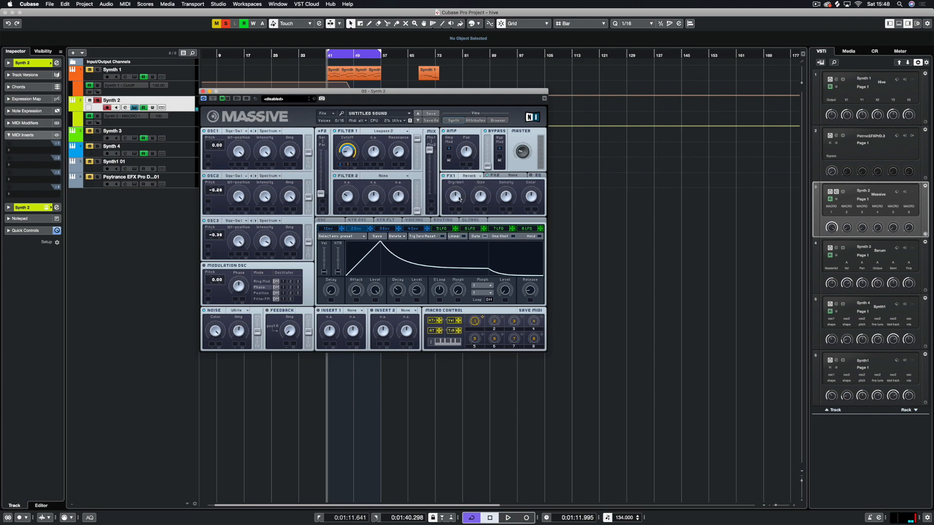
left_click(517, 175)
left_click(519, 175)
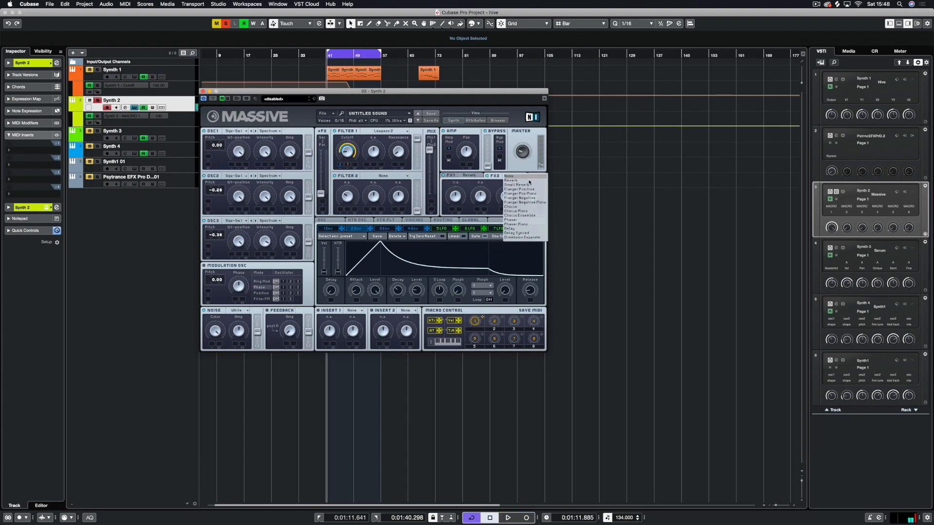
left_click(522, 233)
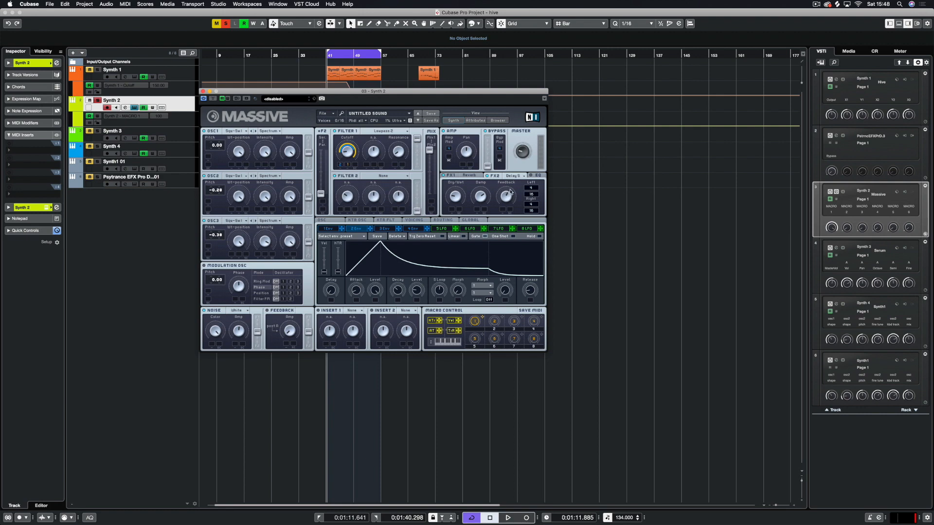
left_click_drag(533, 188, 535, 214)
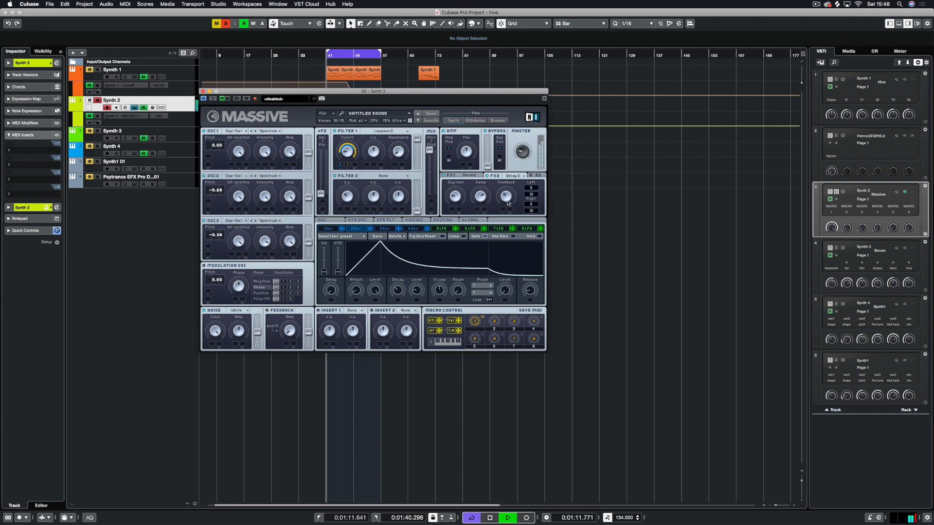
Step: Show the patch's EQ settings and audition the sound with the reverb and delay
left_click(535, 176)
key("space")
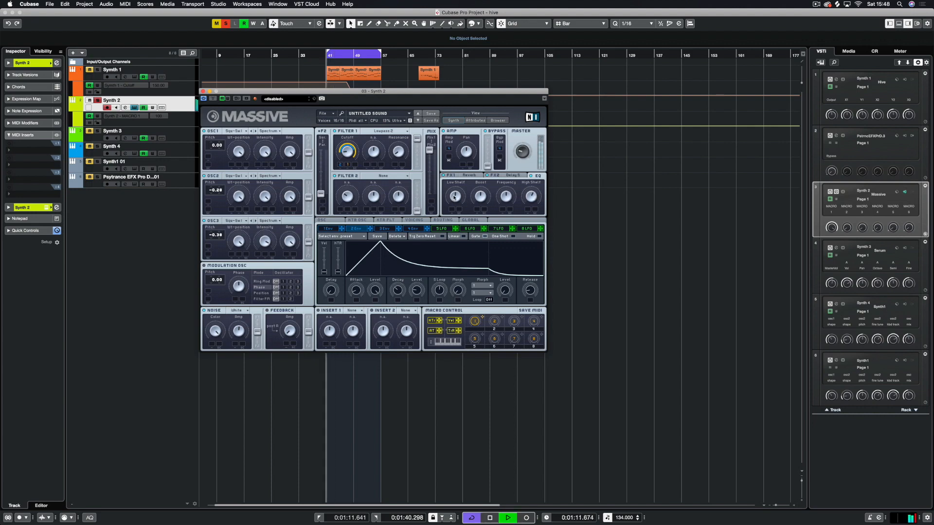
key("space")
Step: Show the unison voicing settings and audition the automated sweep from a later position, checking the reverb settings
left_click(411, 220)
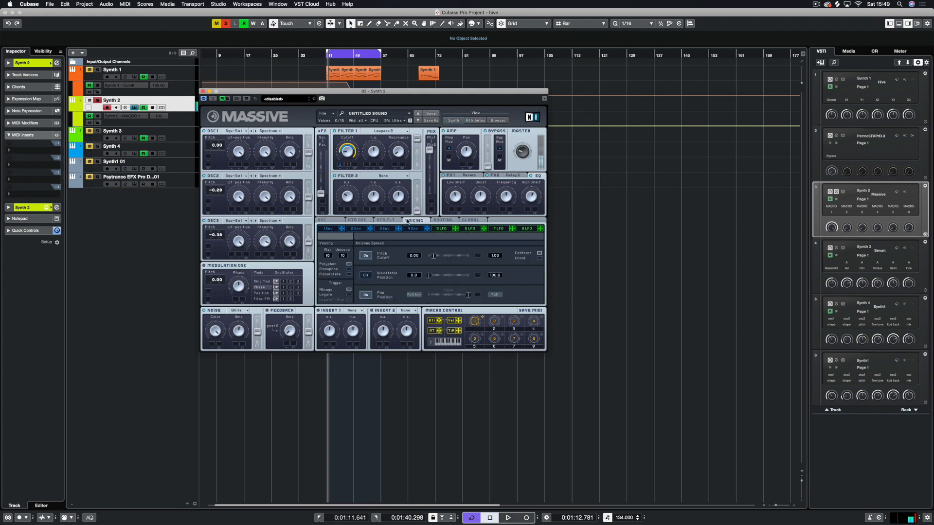
key("space")
left_click(348, 54)
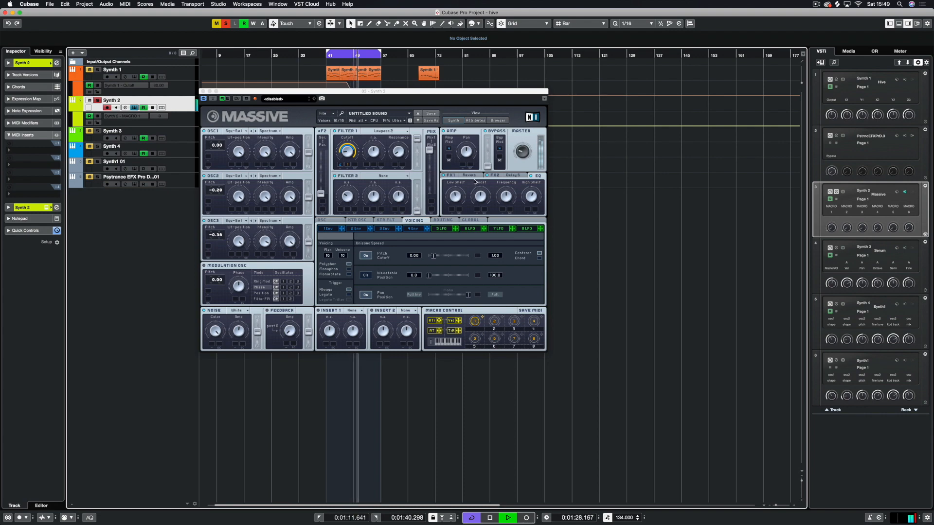
left_click(451, 175)
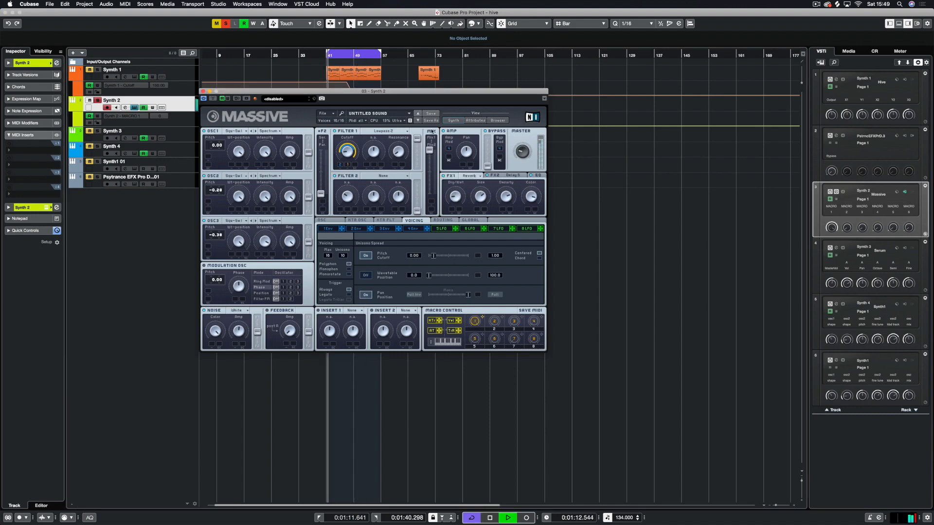
key("space")
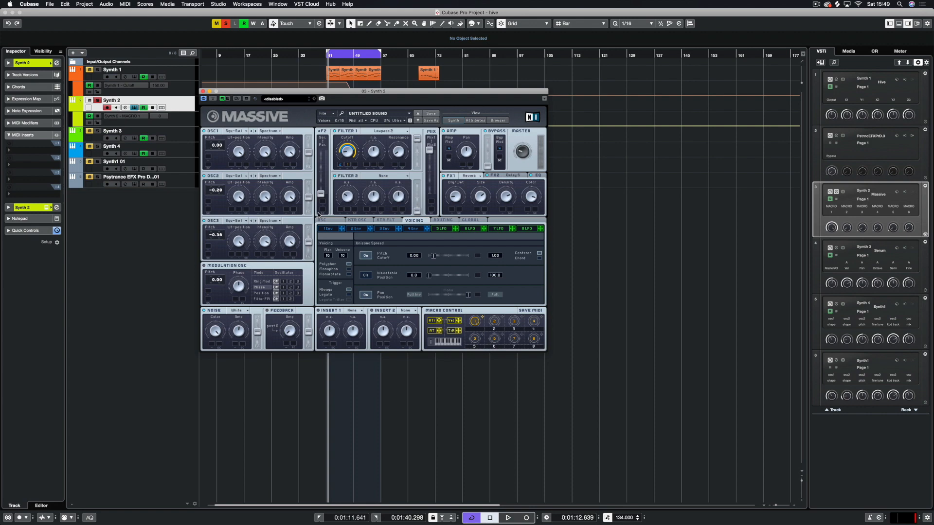
Step: Raise the pitch cutoff unison spread slightly in the voicing settings and audition the patch
left_click(329, 228)
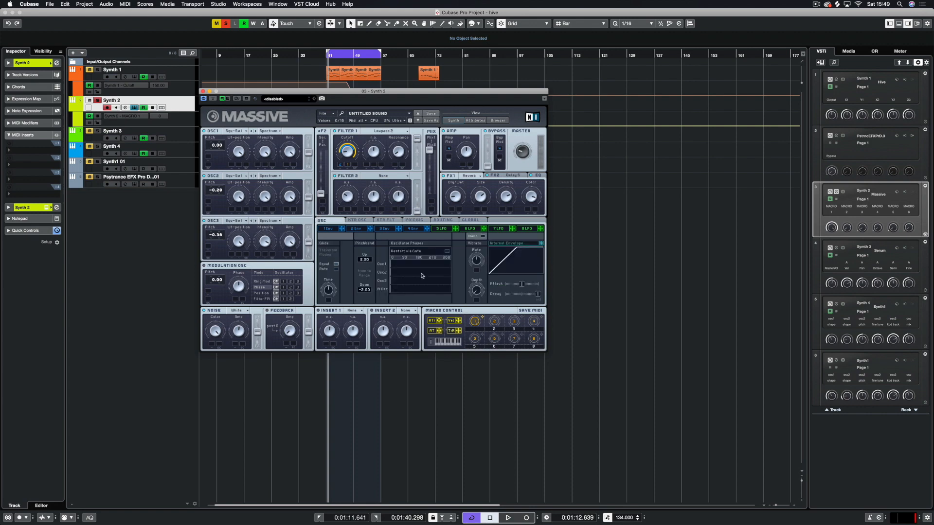
left_click(414, 222)
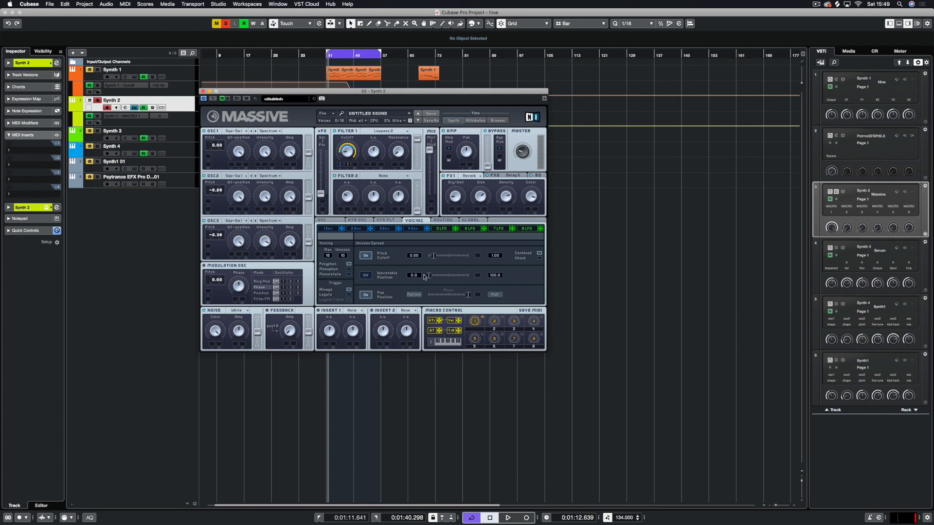
key("space")
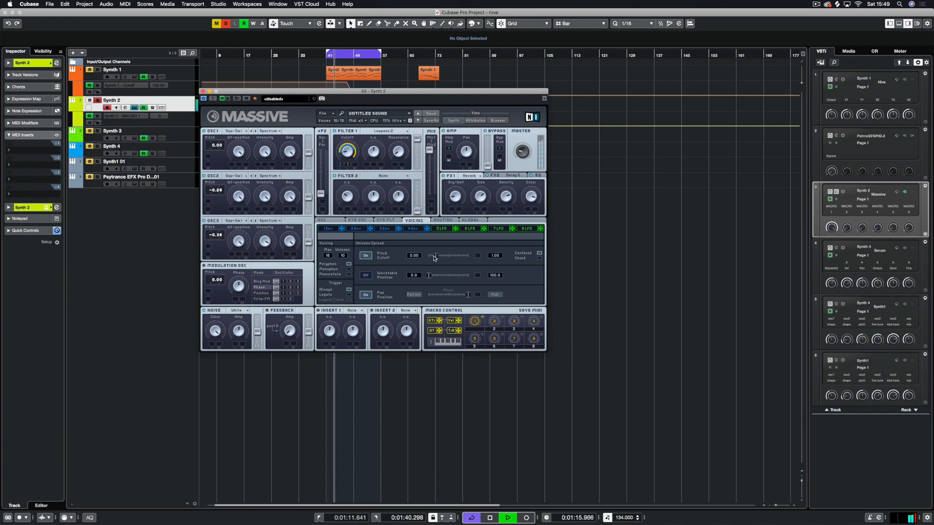
key("space")
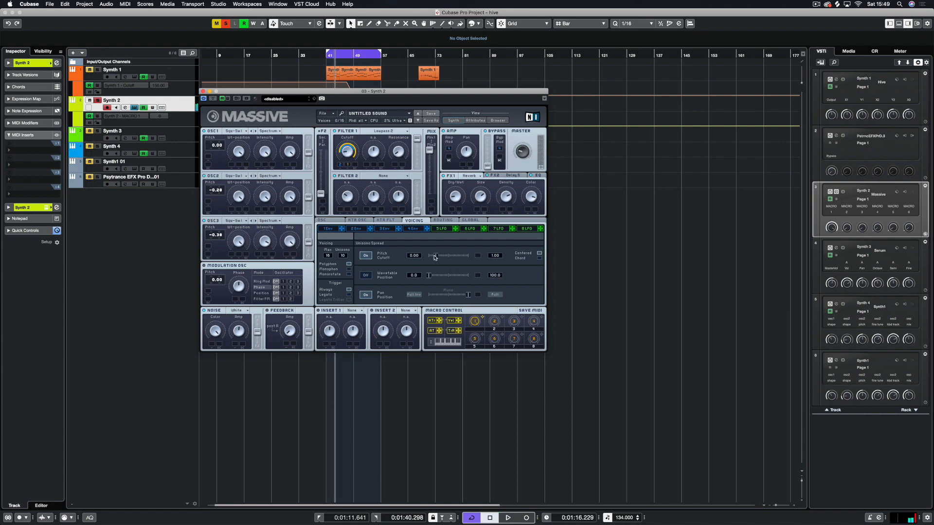
key("space")
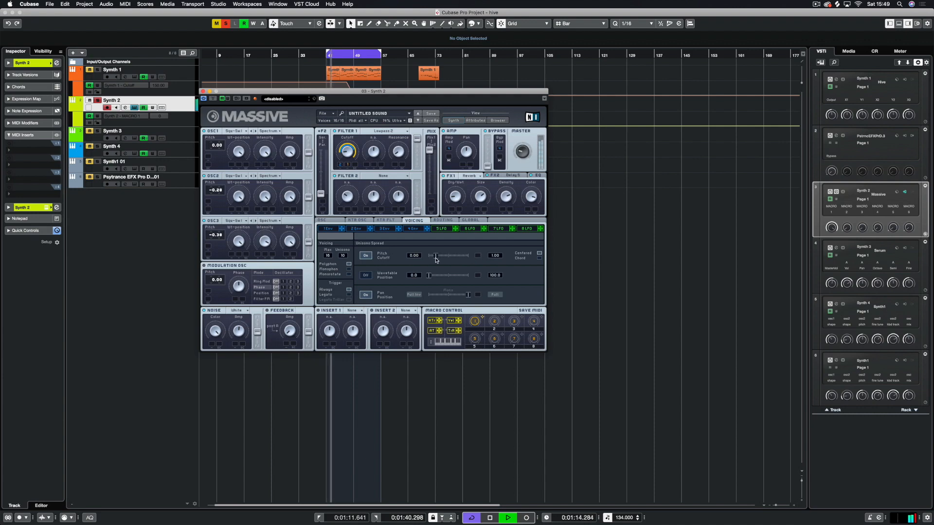
key("space")
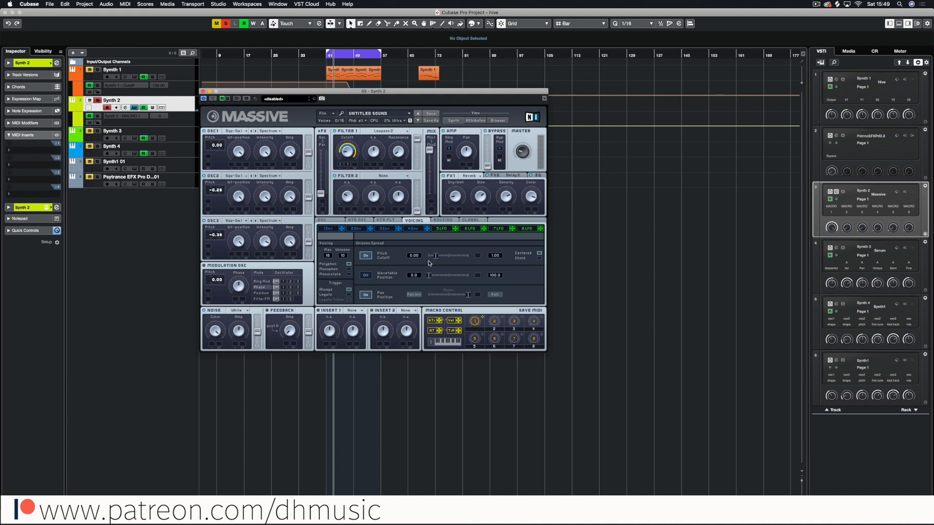
Step: Move the Massive window below the synth tracks so their clips and automation in the arrangement are uncovered
left_click_drag(279, 95, 372, 109)
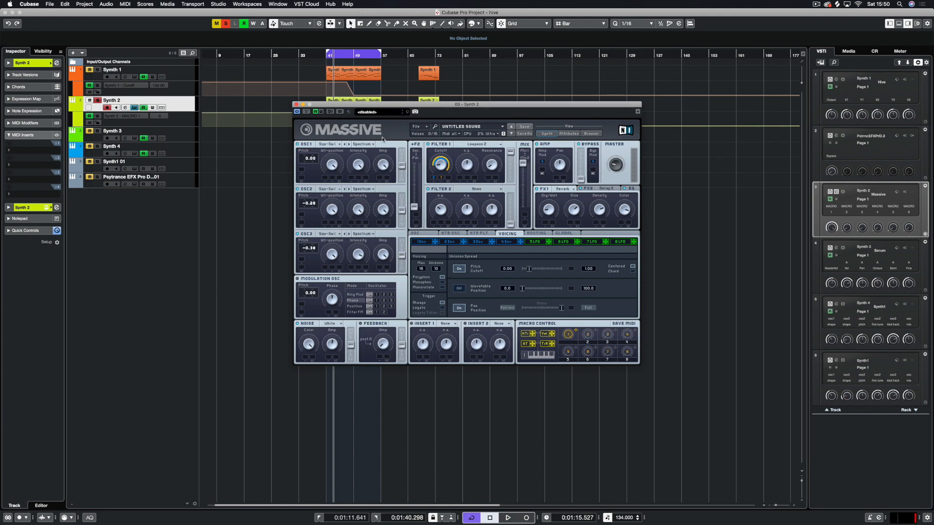
left_click_drag(363, 106, 363, 169)
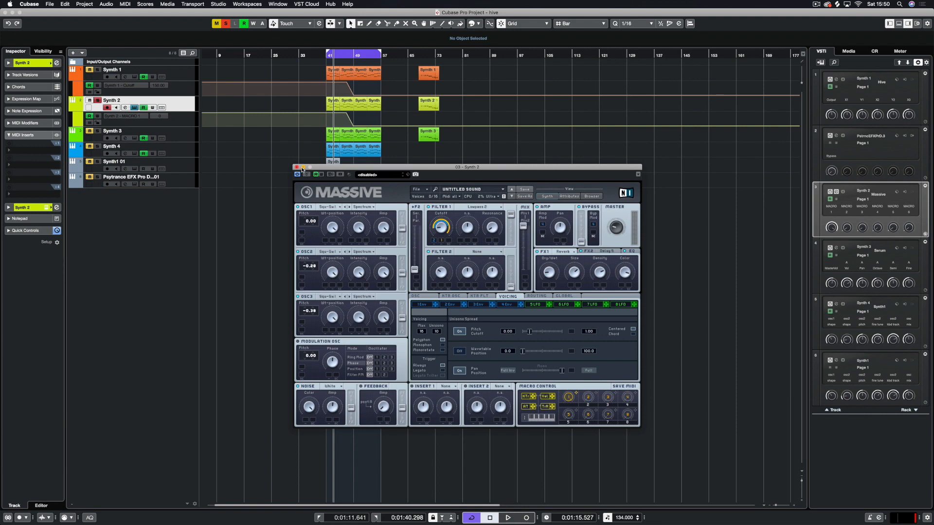
scroll(281, 171, "left", 2)
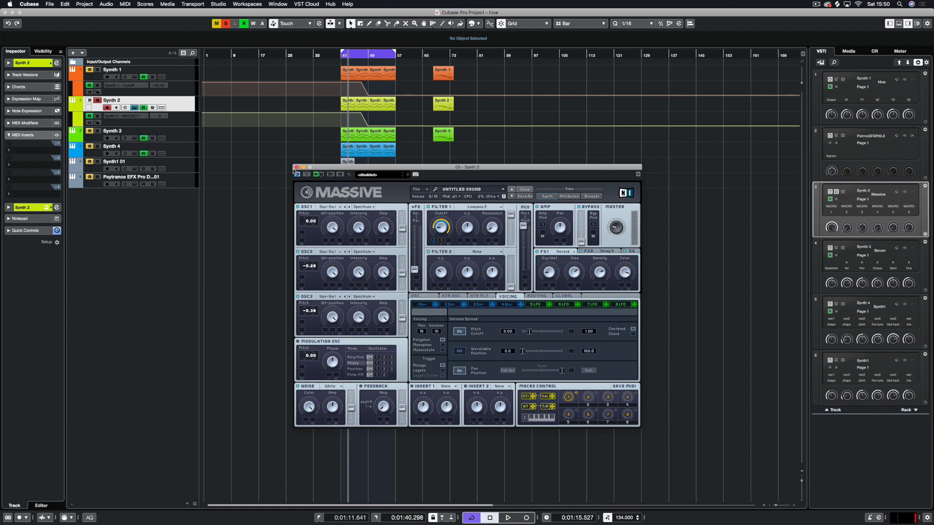
Step: Save the Massive sound as LD_SupaSawDHM.nmsv in the 2019 folder and reposition the plug-in window
left_click(419, 189)
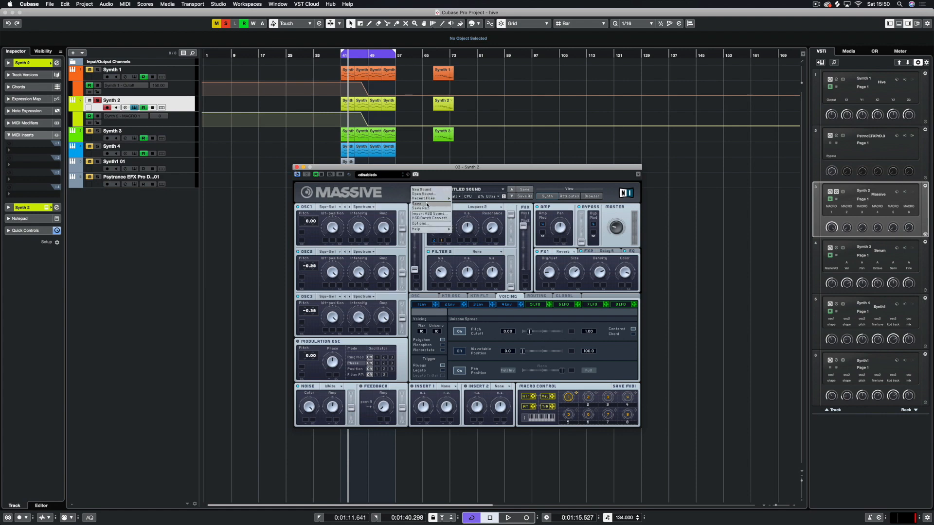
left_click(425, 207)
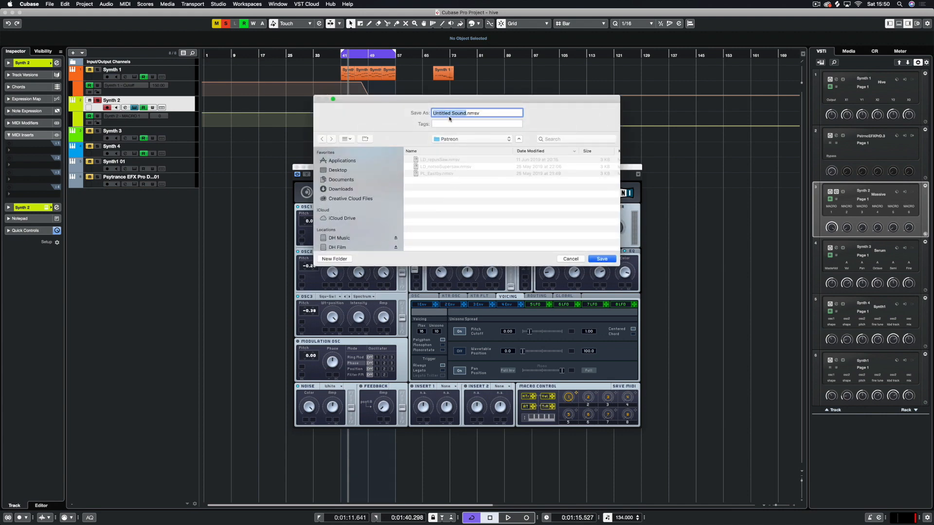
type("LD_Sup")
key("BackSpace")
type("aSawDHM")
left_click(448, 139)
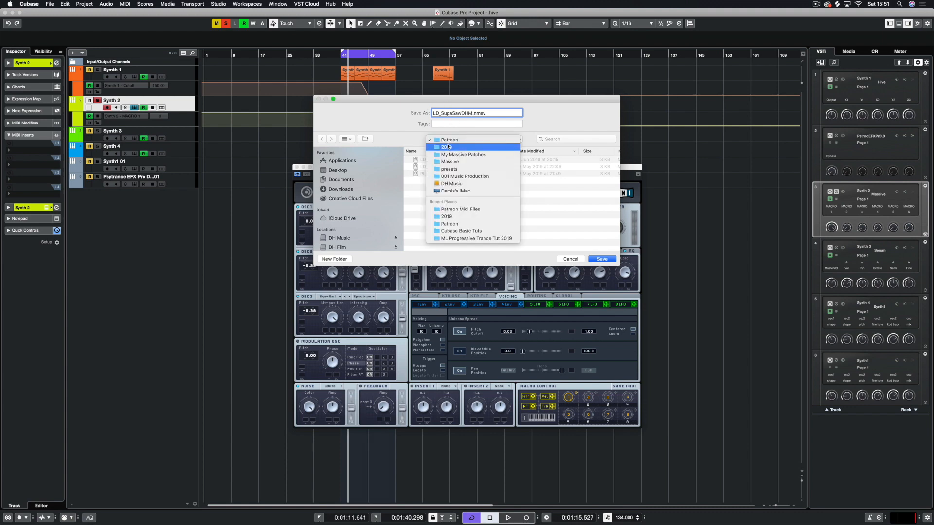
left_click(448, 147)
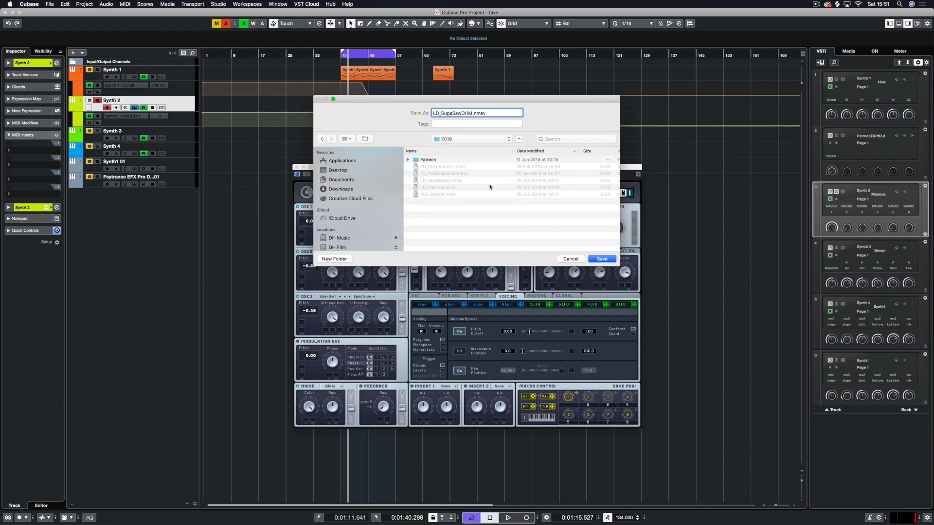
left_click(599, 260)
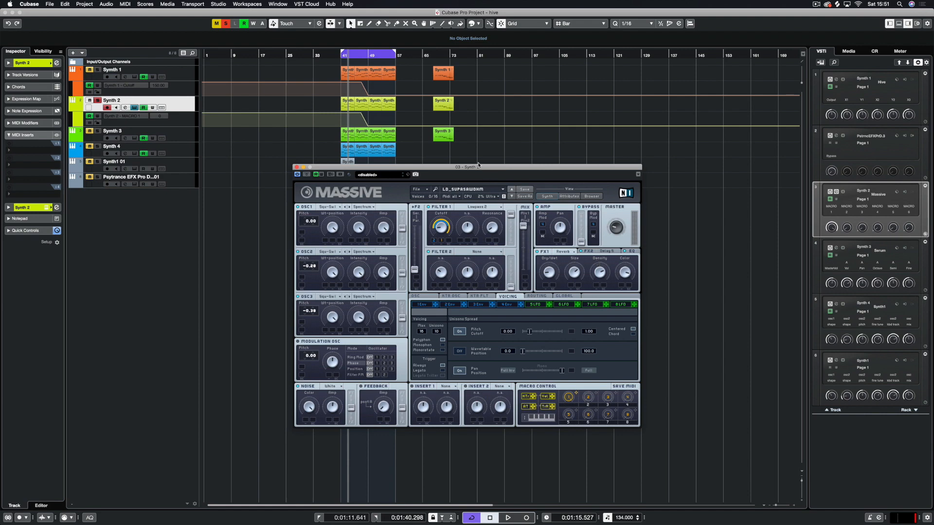
left_click_drag(478, 165, 458, 145)
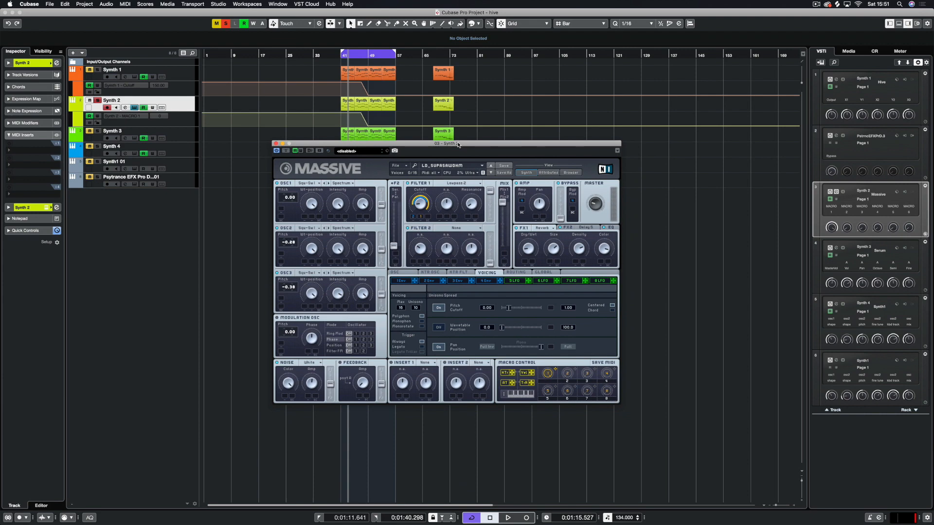